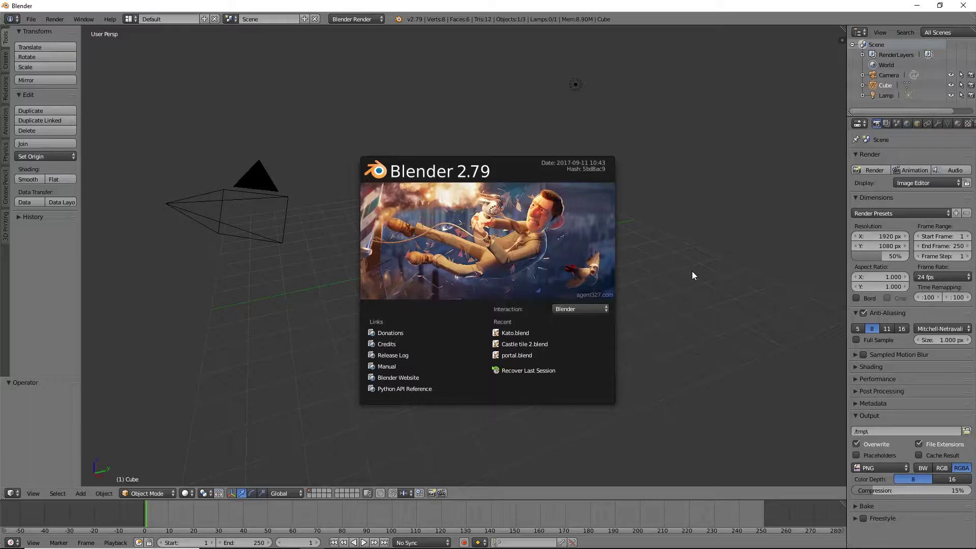
# Close the start-up splash and drag the timeline border down to enlarge the 3D view
pyautogui.click(685, 102)
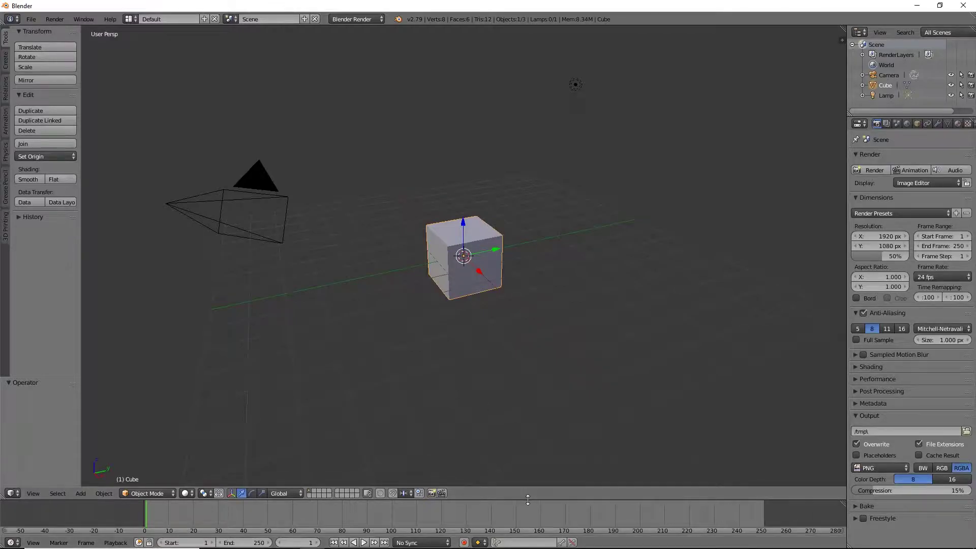
pyautogui.moveTo(528, 500); pyautogui.dragTo(530, 536)
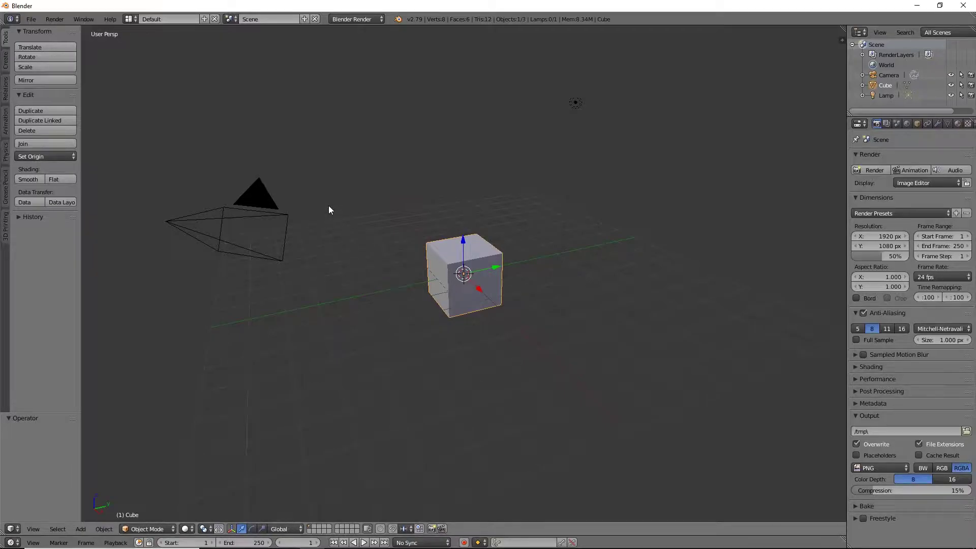
# Find the Mesh: 3D Print Toolbox add-on by searching '3d pri', enable it and save user settings
pyautogui.click(35, 21)
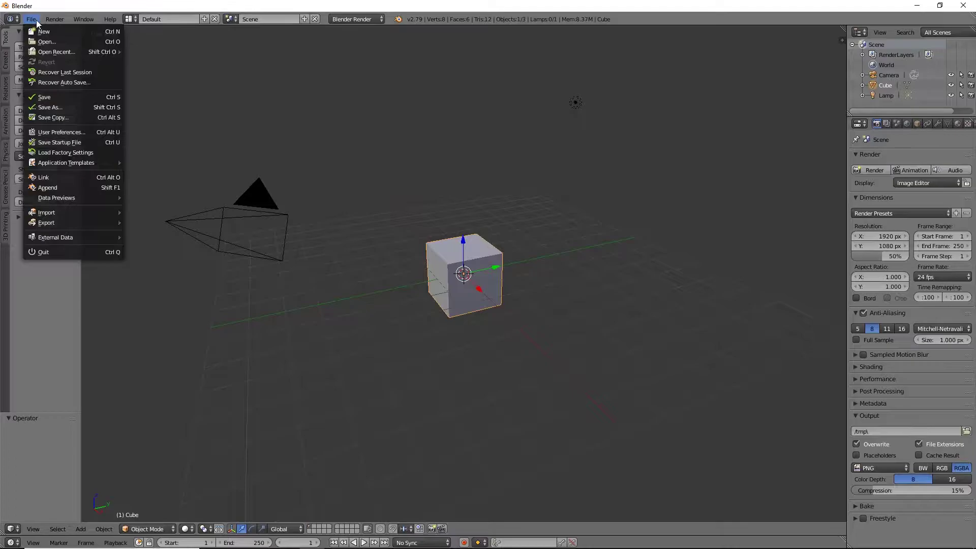
pyautogui.click(72, 132)
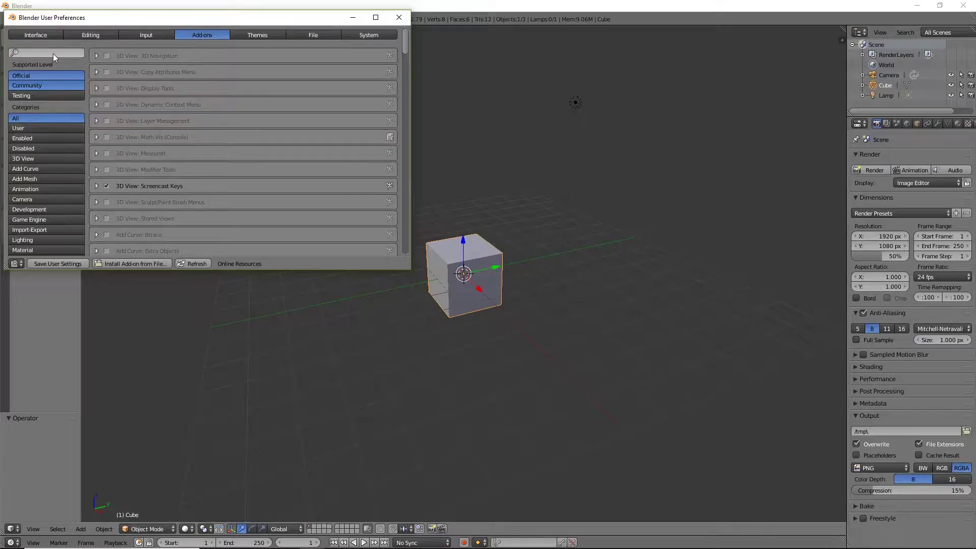
pyautogui.write('3d pr')
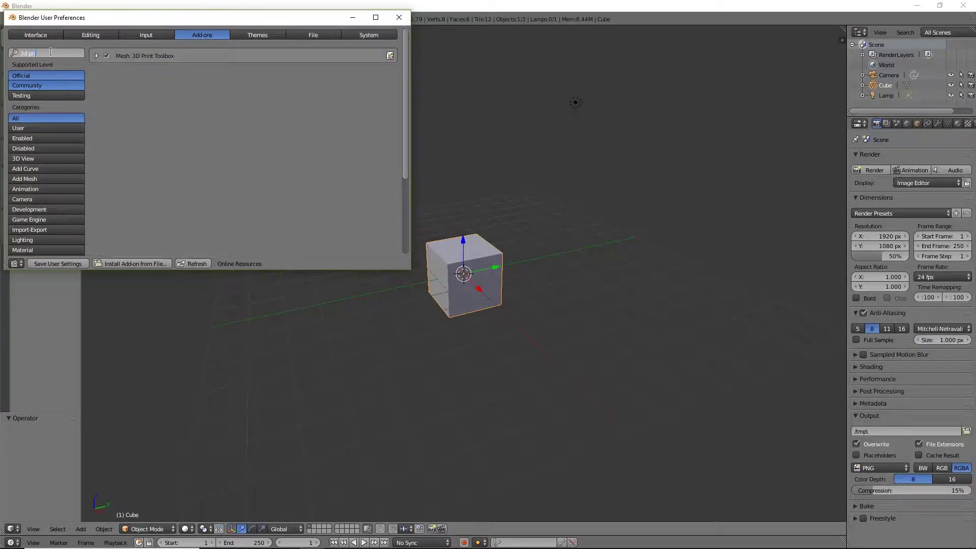
pyautogui.write('i')
pyautogui.press('Return')
pyautogui.click(57, 266)
pyautogui.click(399, 18)
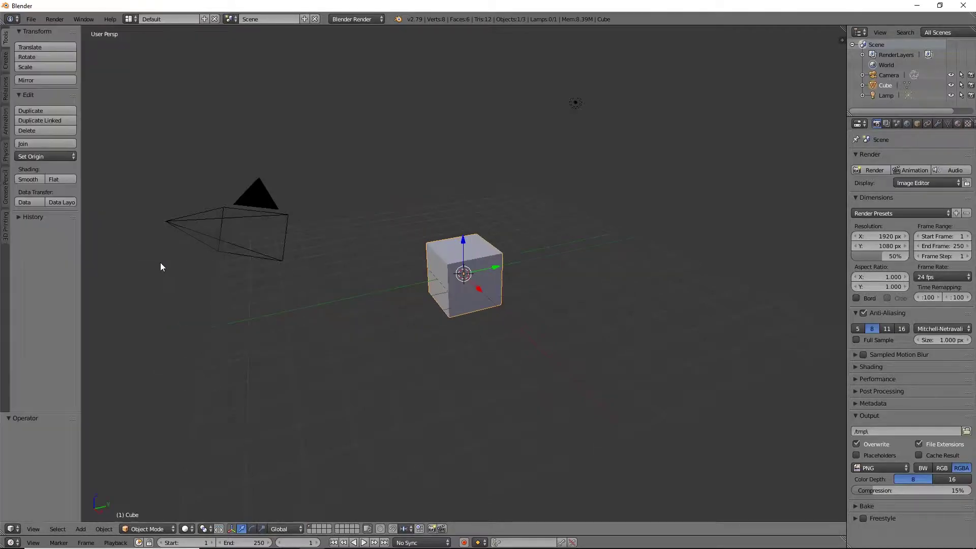
# Show the 3D Printing tab's Print3D panel and hide the Camera and Lamp in the Outliner
pyautogui.click(6, 232)
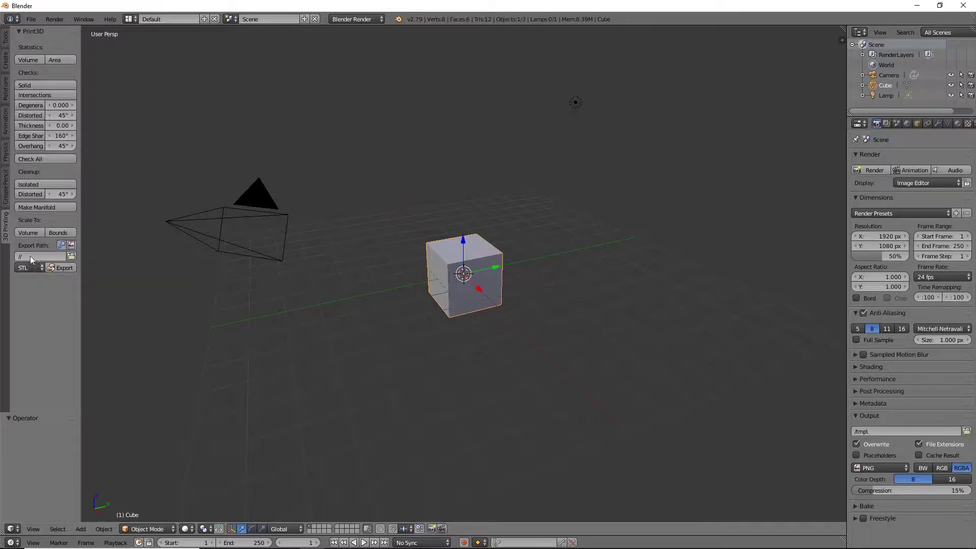
pyautogui.click(31, 19)
pyautogui.click(27, 18)
pyautogui.click(951, 75)
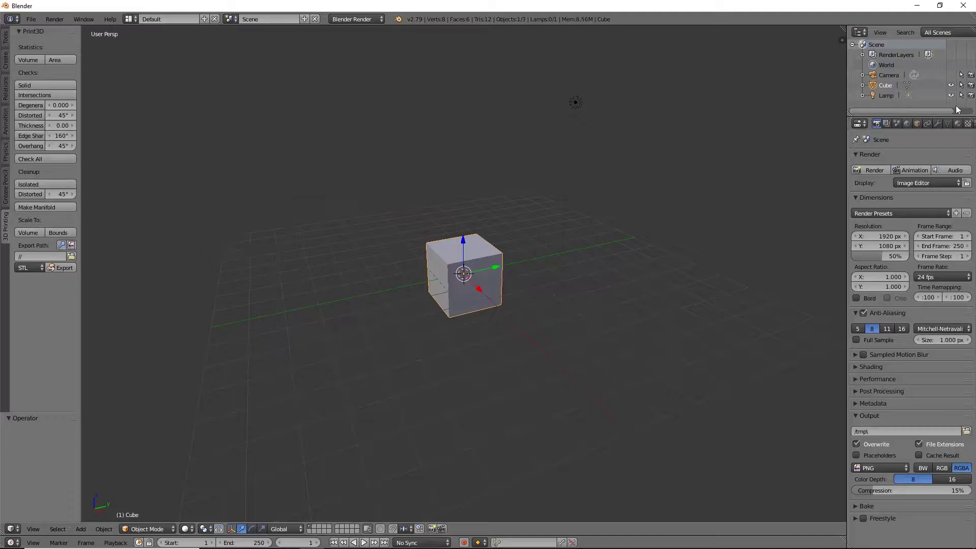
pyautogui.click(951, 95)
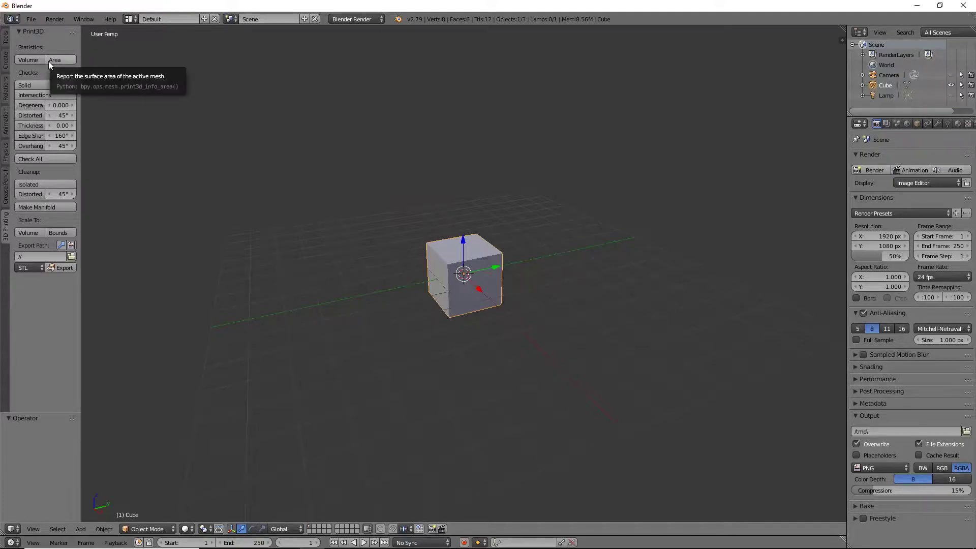
pyautogui.click(31, 19)
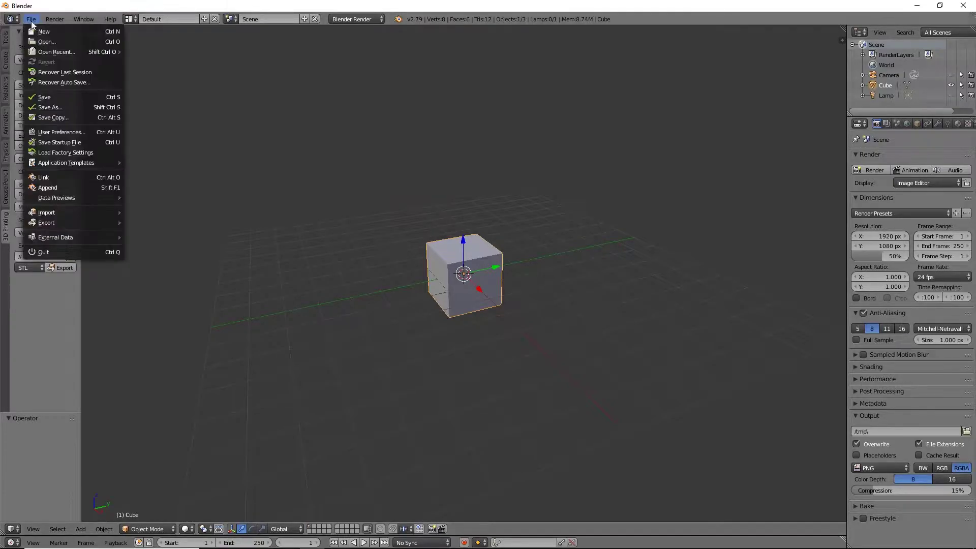
pyautogui.click(62, 133)
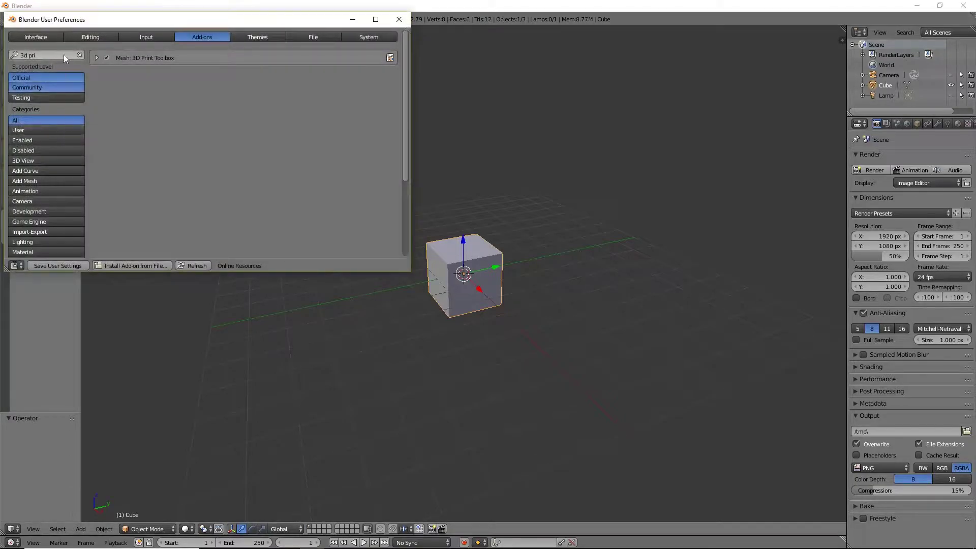
pyautogui.click(97, 58)
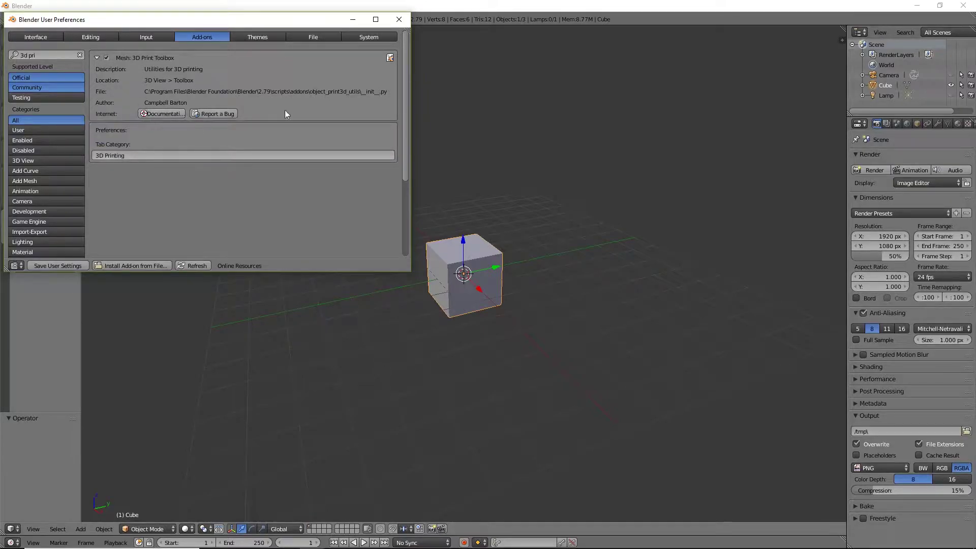
pyautogui.click(398, 19)
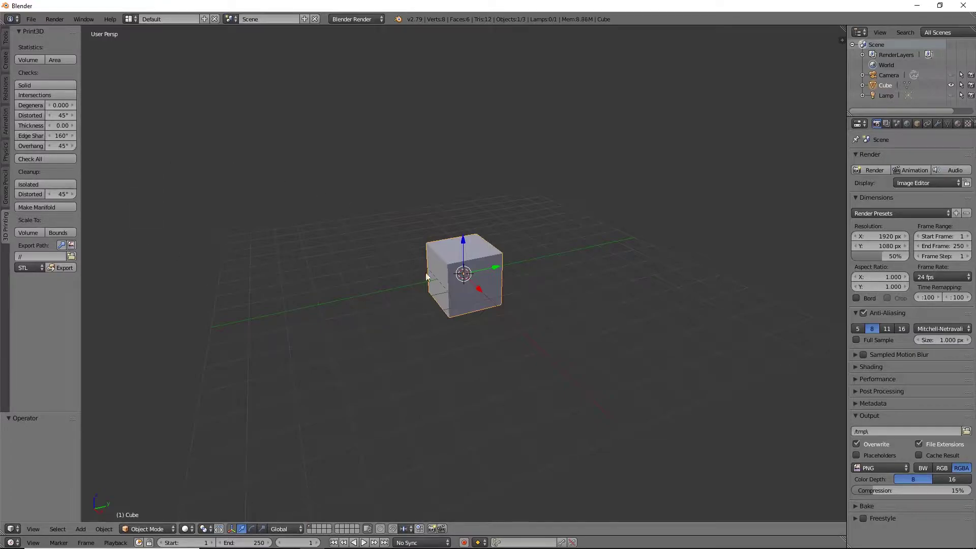
# Run the Intersections, Degenerate, Thickness and Overhang checks on the cube
pyautogui.moveTo(390, 281); pyautogui.dragTo(381, 264, button='middle')
pyautogui.click(35, 95)
pyautogui.click(31, 105)
pyautogui.click(32, 126)
pyautogui.click(36, 143)
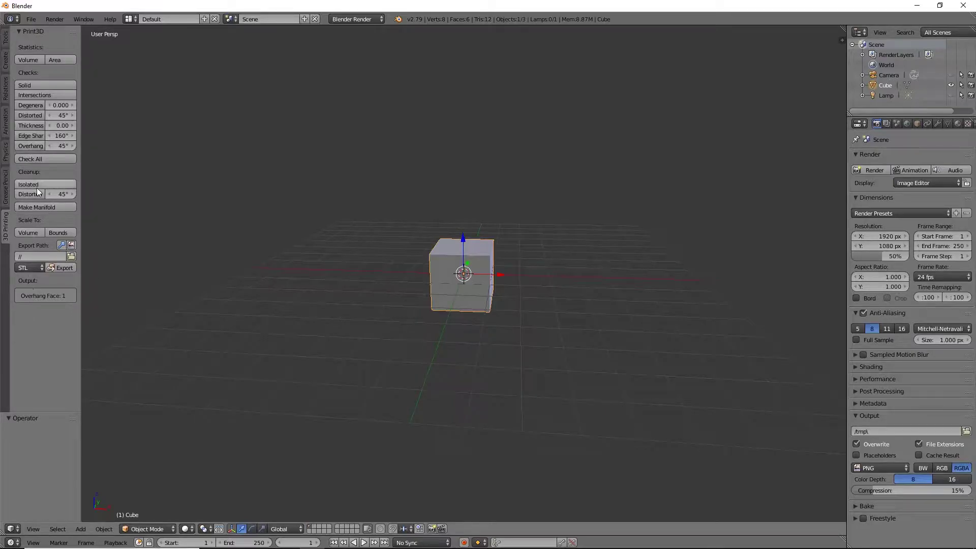
# In Edit Mode, run the Solid check, getting 0 non-manifold and 0 bad-contiguity edges
pyautogui.moveTo(448, 243); pyautogui.dragTo(440, 311, button='middle')
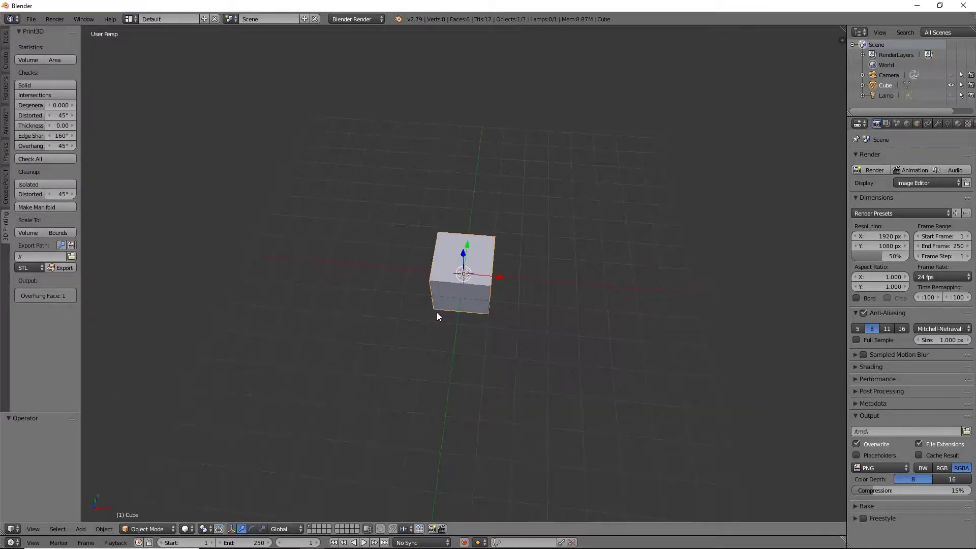
pyautogui.scroll(7, 436, 317)
pyautogui.press('Tab')
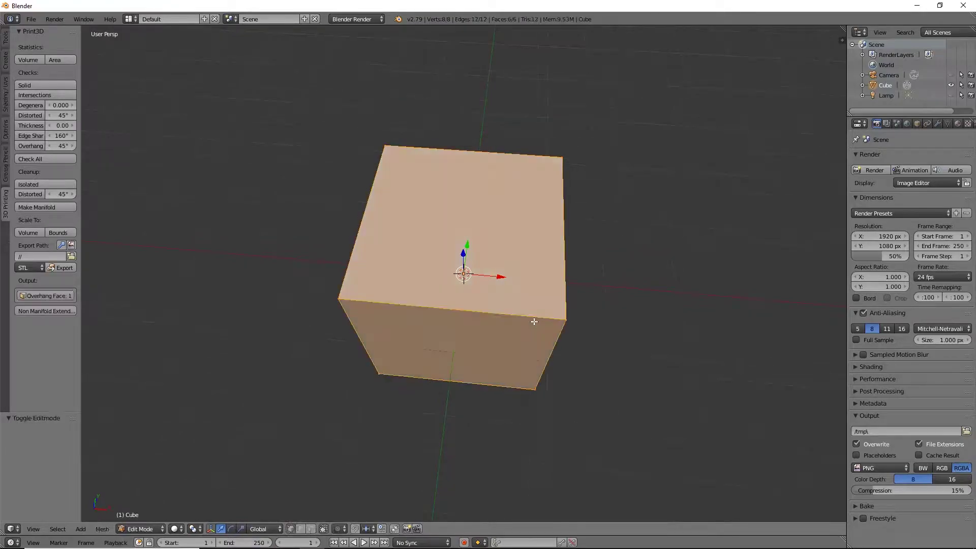
pyautogui.click(71, 86)
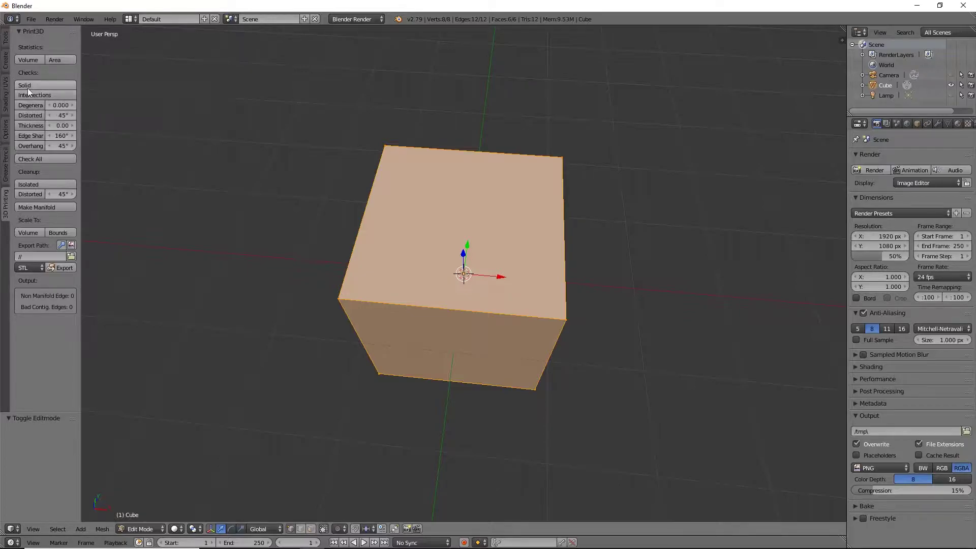
pyautogui.moveTo(330, 208); pyautogui.dragTo(416, 91, button='middle')
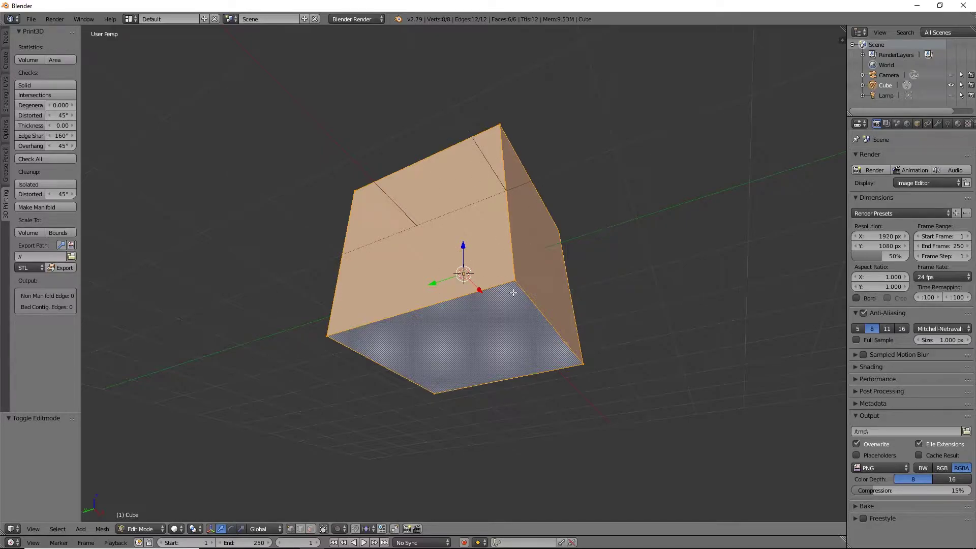
pyautogui.moveTo(527, 213); pyautogui.dragTo(582, 324, button='middle')
# Subdivide the whole cube in Edit Mode with 10 cuts
pyautogui.press('Tab')
pyautogui.press('w')
pyautogui.press('Escape')
pyautogui.press('Tab')
pyautogui.press('w')
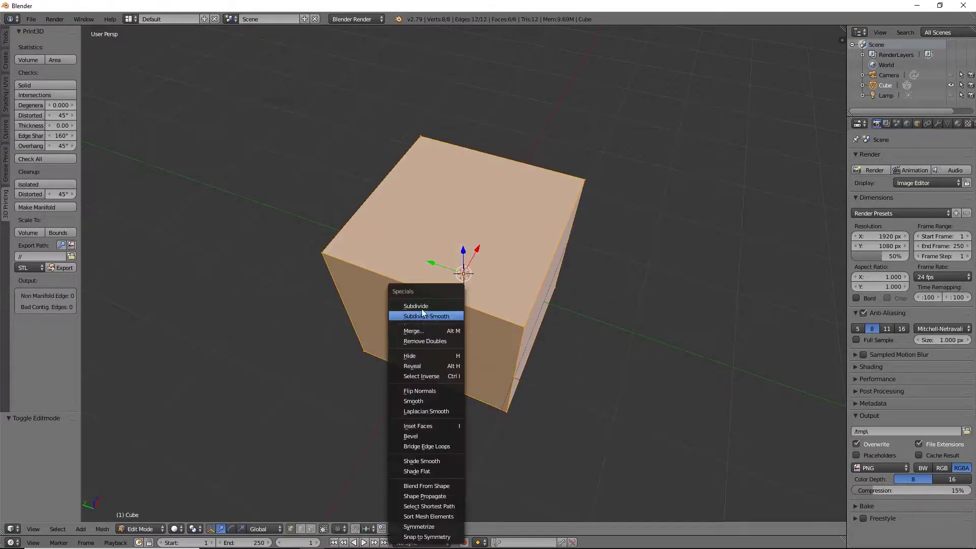
pyautogui.click(423, 307)
pyautogui.click(48, 438)
pyautogui.write('10')
pyautogui.press('Return')
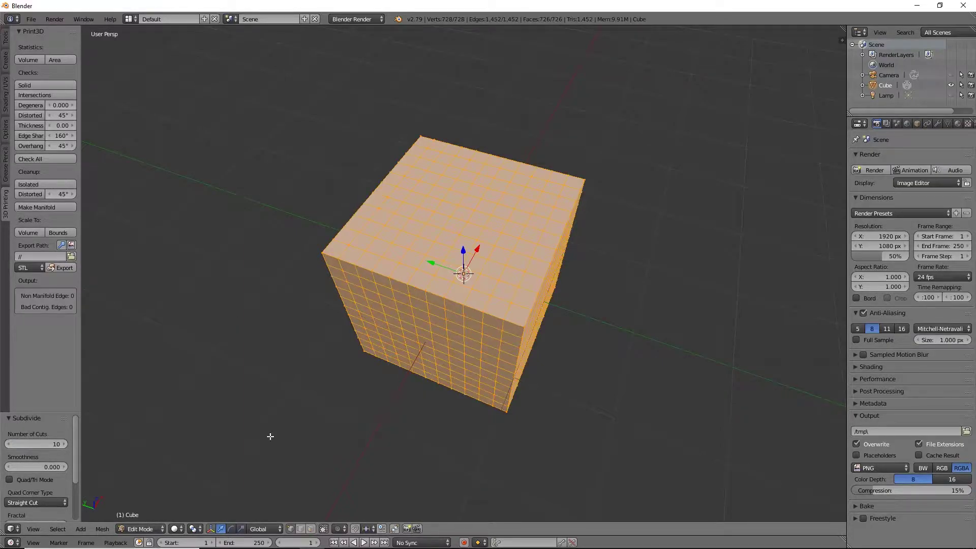
pyautogui.scroll(5, 515, 339)
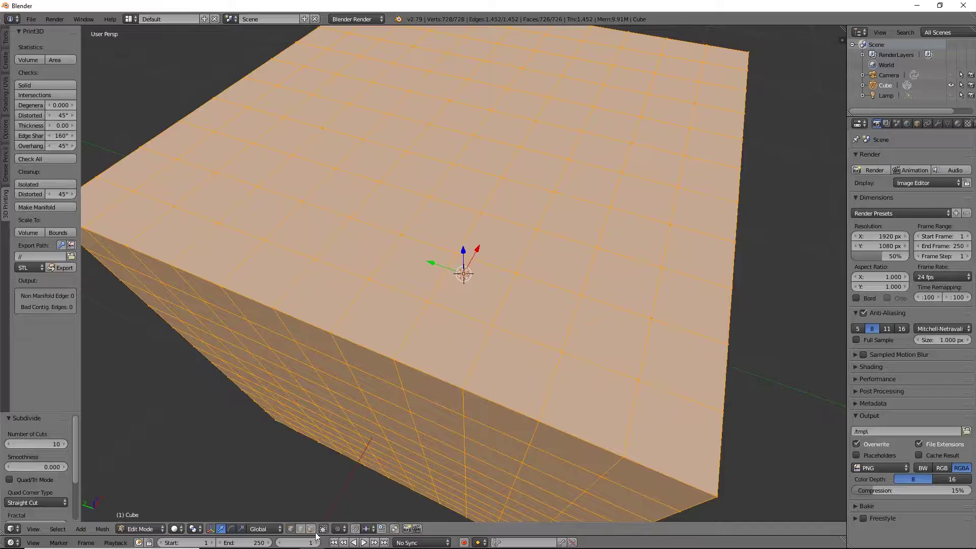
# Delete the vertices of one top face to open a hole in the cube
pyautogui.rightClick(482, 220)
pyautogui.press('x')
pyautogui.click(579, 278)
pyautogui.scroll(-1, 579, 278)
pyautogui.moveTo(579, 278); pyautogui.dragTo(497, 308, button='middle')
pyautogui.scroll(-4, 620, 301)
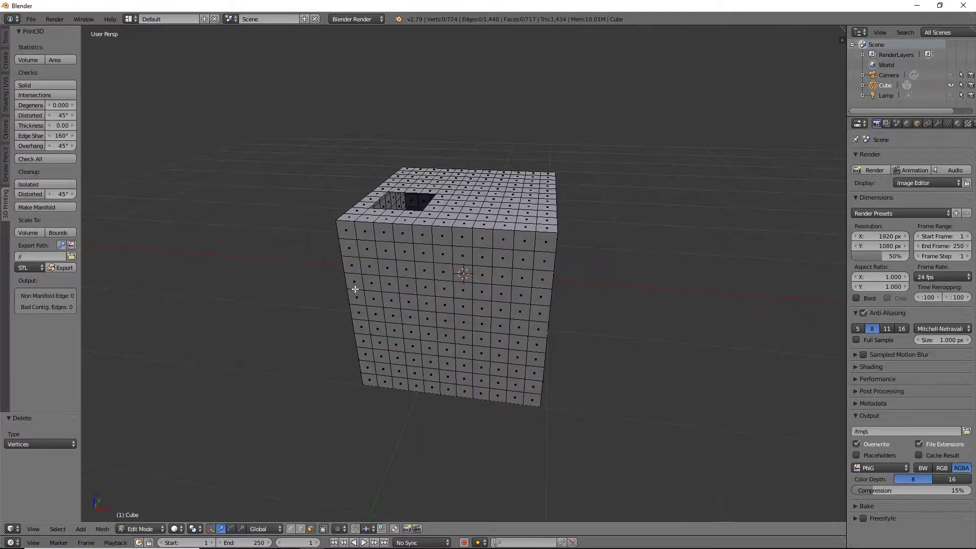
# Run the Solid check on the holed cube and select the 12 non-manifold edges
pyautogui.moveTo(356, 288); pyautogui.dragTo(541, 268, button='middle')
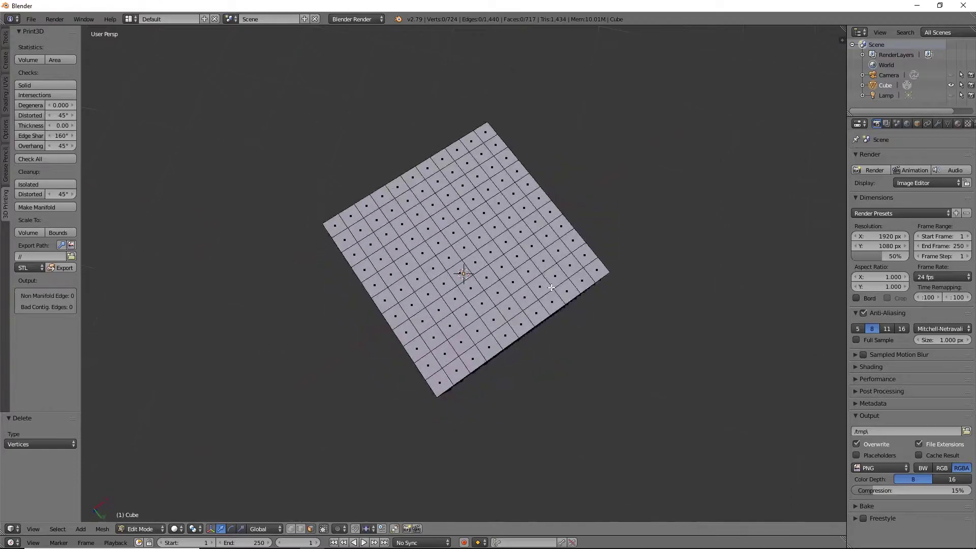
pyautogui.click(33, 87)
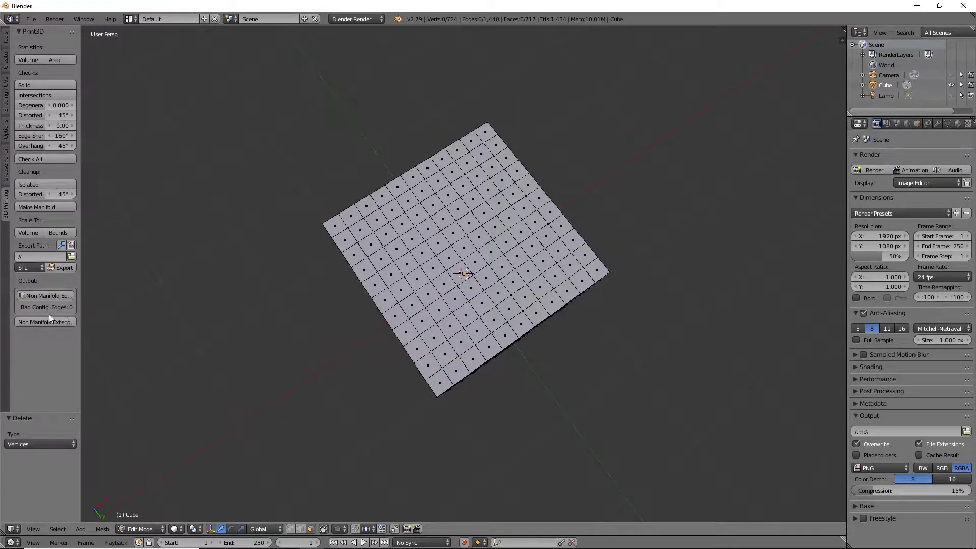
pyautogui.click(64, 298)
pyautogui.moveTo(351, 200); pyautogui.dragTo(537, 434, button='middle')
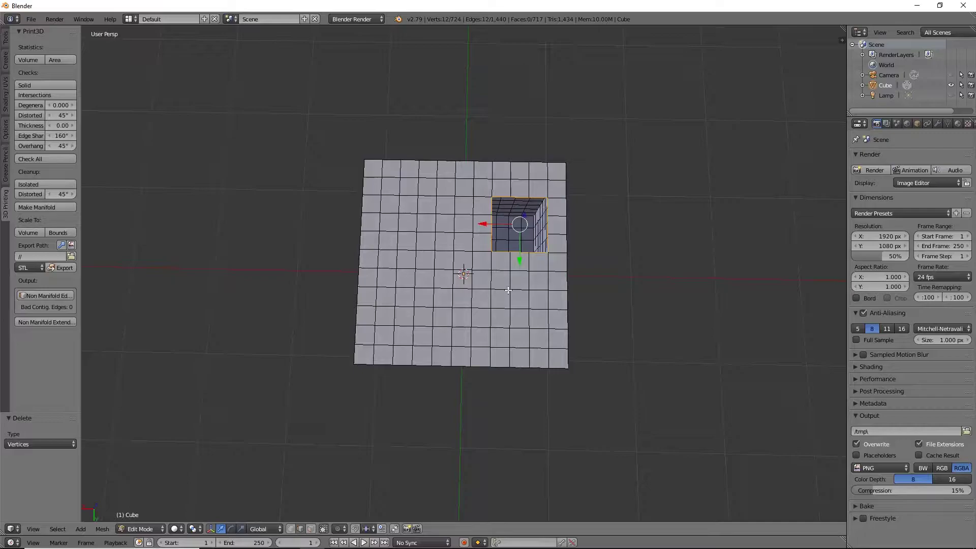
pyautogui.moveTo(508, 292); pyautogui.dragTo(543, 153, button='middle')
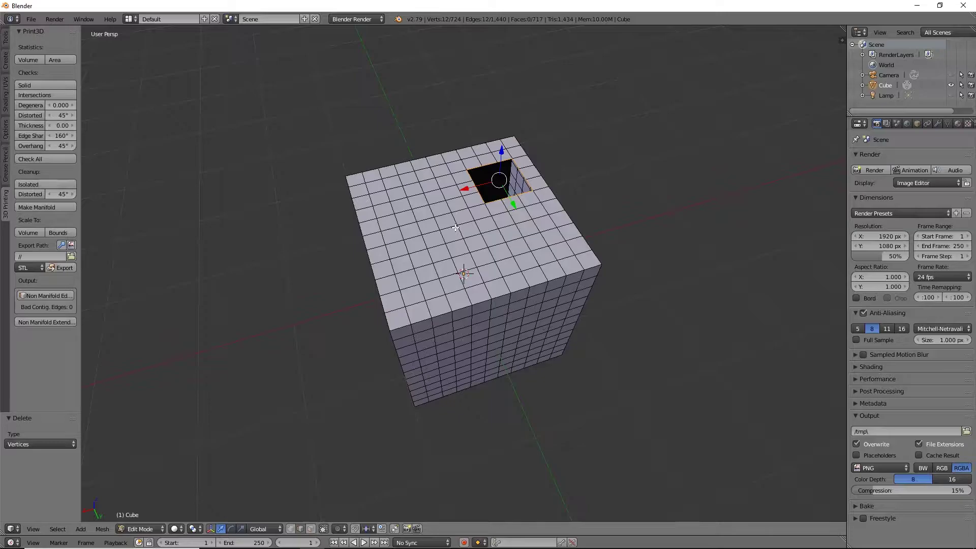
# Undo the hole, run Intersections, then drag a top corner face inward to fold the cube
pyautogui.hotkey('ctrl', 'z')
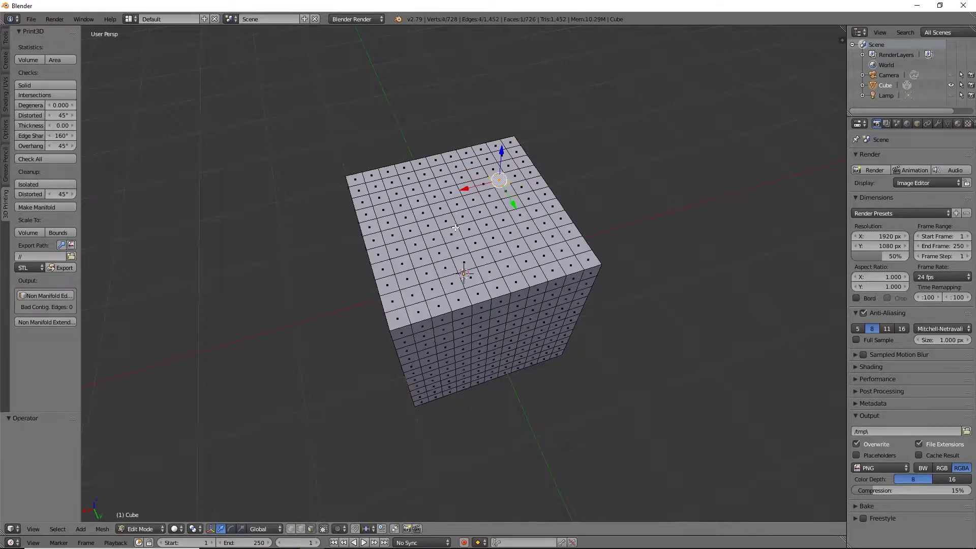
pyautogui.click(27, 96)
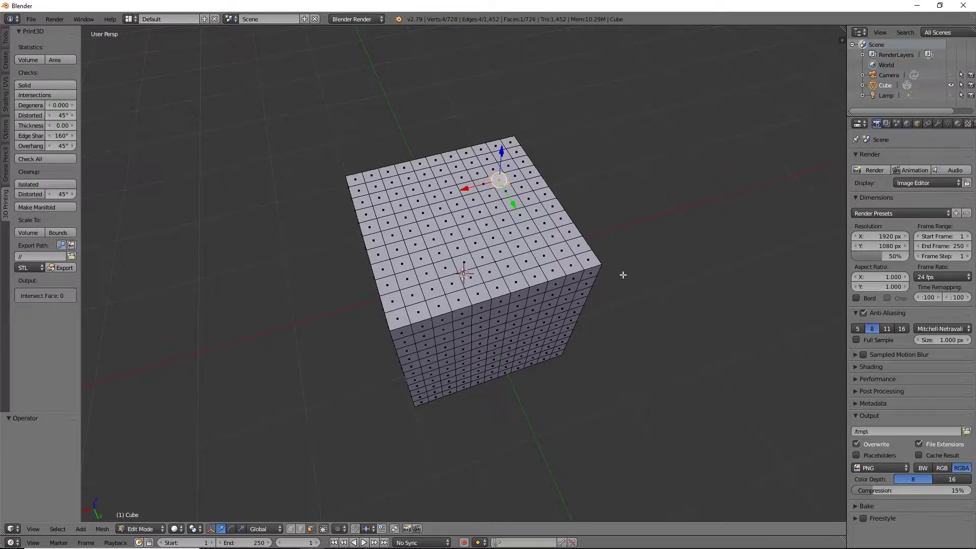
pyautogui.moveTo(457, 192); pyautogui.dragTo(621, 246, button='middle')
pyautogui.rightClick(586, 233)
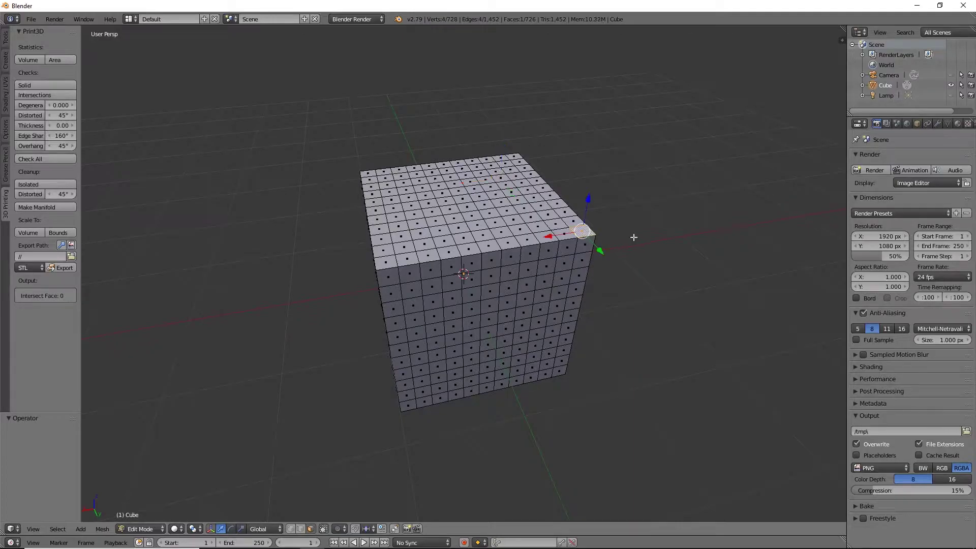
pyautogui.press('g')
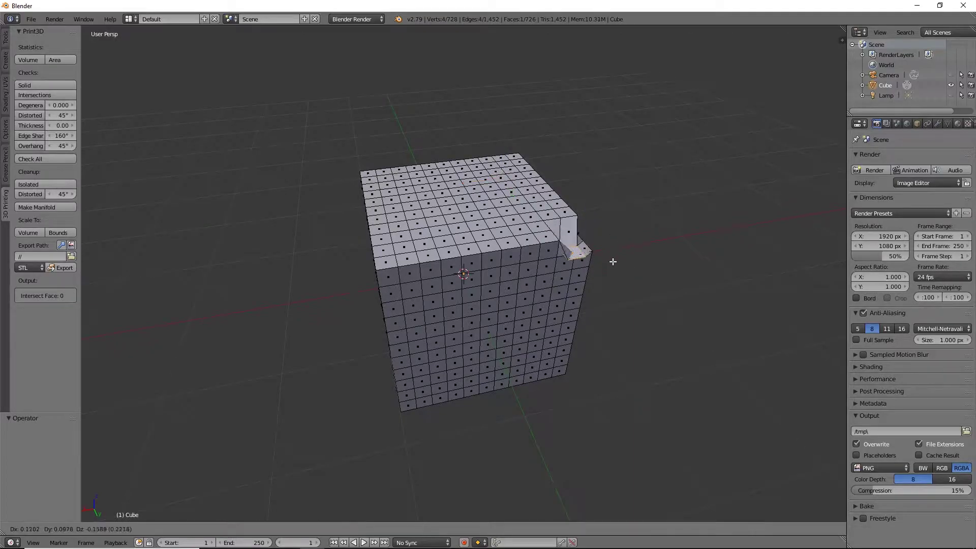
pyautogui.click(601, 260)
pyautogui.scroll(8, 630, 283)
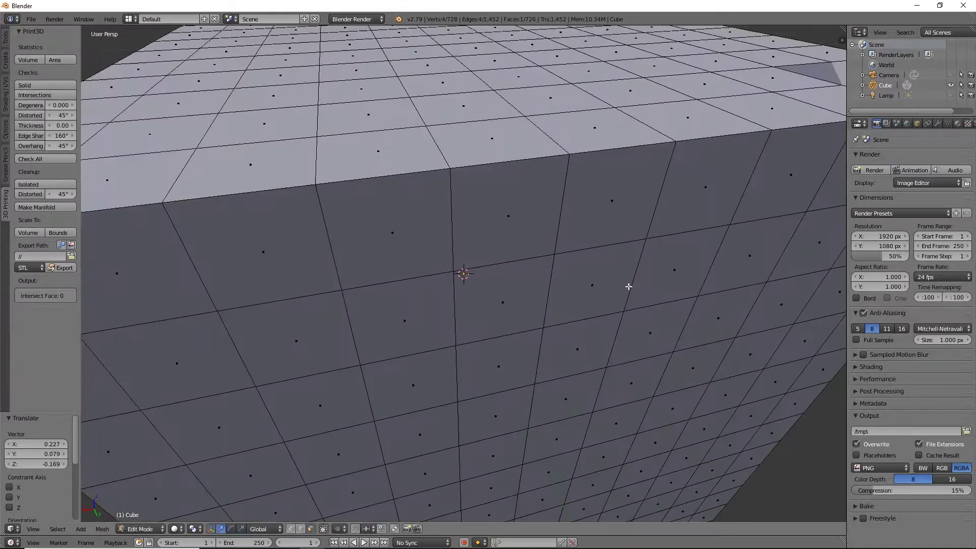
pyautogui.moveTo(365, 240); pyautogui.dragTo(376, 201, button='middle')
pyautogui.scroll(3, 583, 233)
pyautogui.scroll(-6, 583, 233)
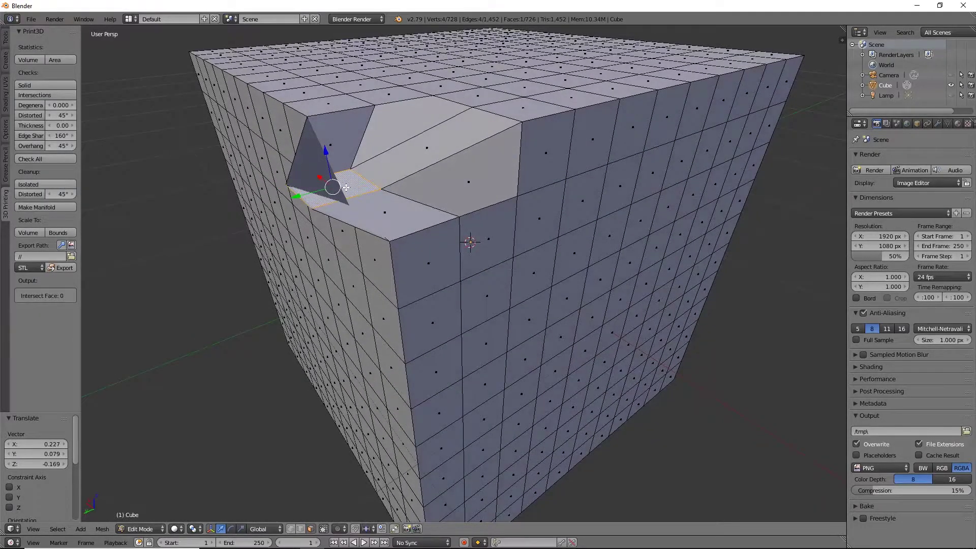
pyautogui.moveTo(355, 153); pyautogui.dragTo(539, 113, button='middle')
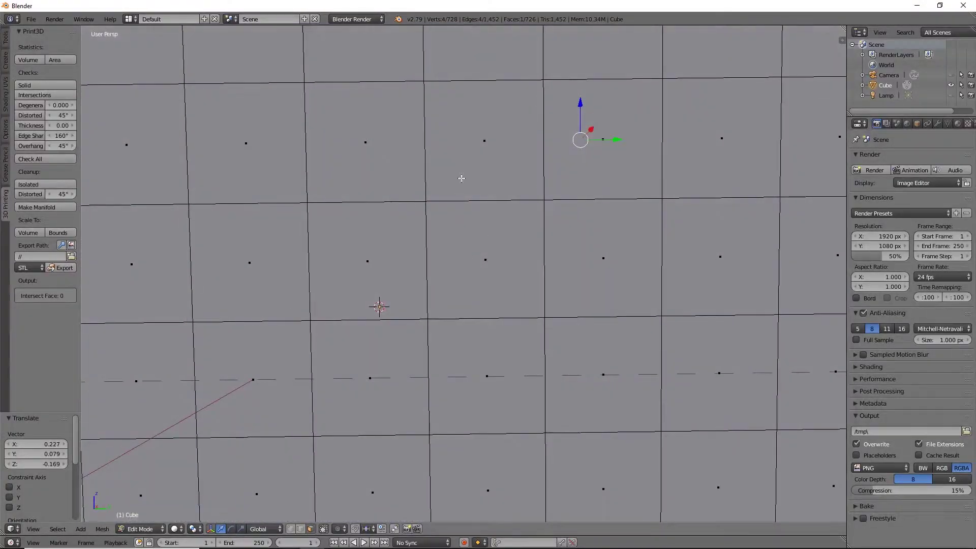
pyautogui.scroll(-10, 464, 175)
pyautogui.moveTo(440, 254); pyautogui.dragTo(517, 358, button='middle')
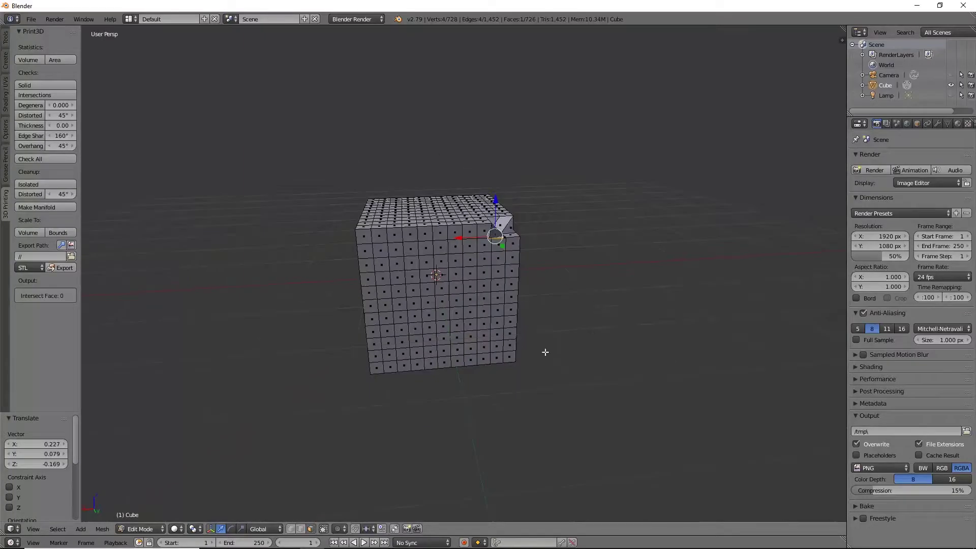
# Rerun the Intersections check and select the 5 intersecting faces it reports
pyautogui.click(35, 95)
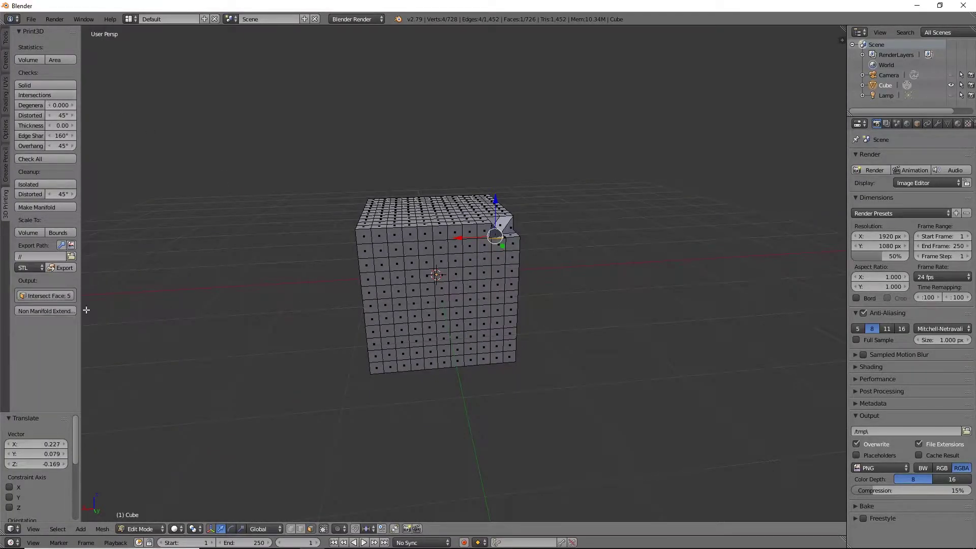
pyautogui.click(46, 296)
pyautogui.scroll(8, 485, 267)
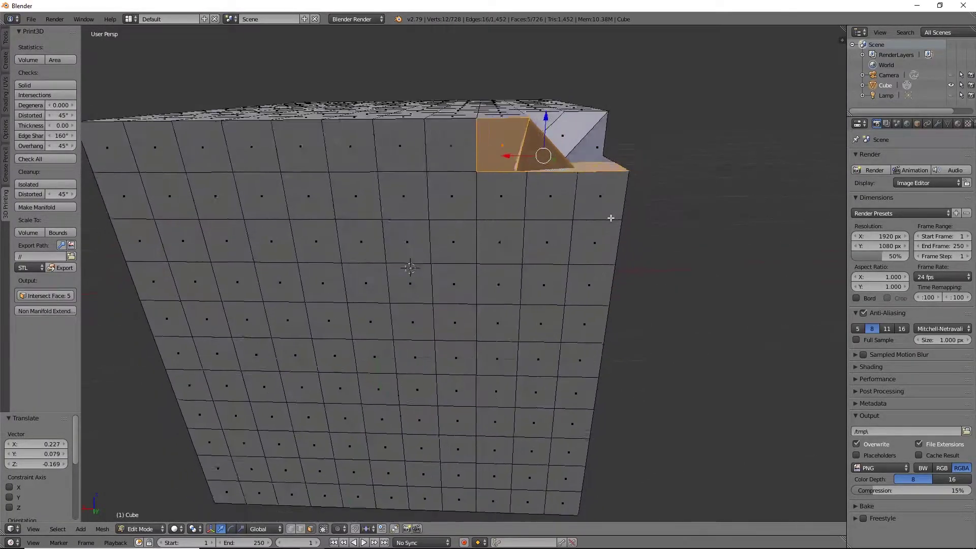
pyautogui.scroll(-8, 609, 219)
pyautogui.moveTo(609, 218); pyautogui.dragTo(465, 229, button='middle')
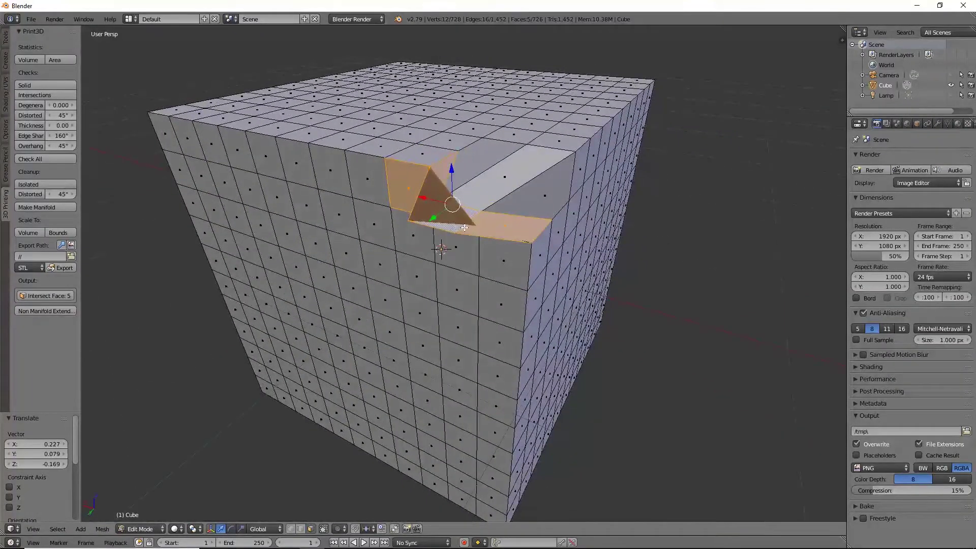
pyautogui.press('g')
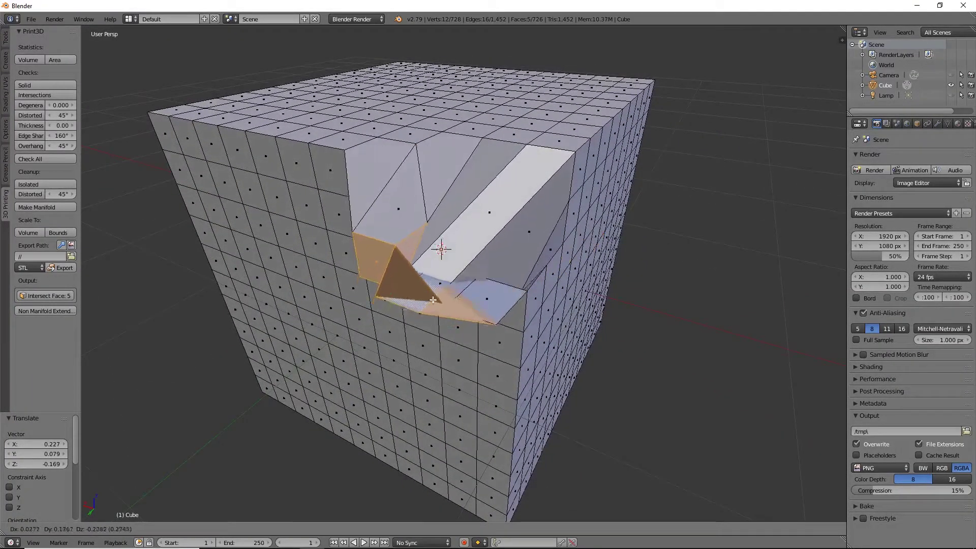
pyautogui.press('Escape')
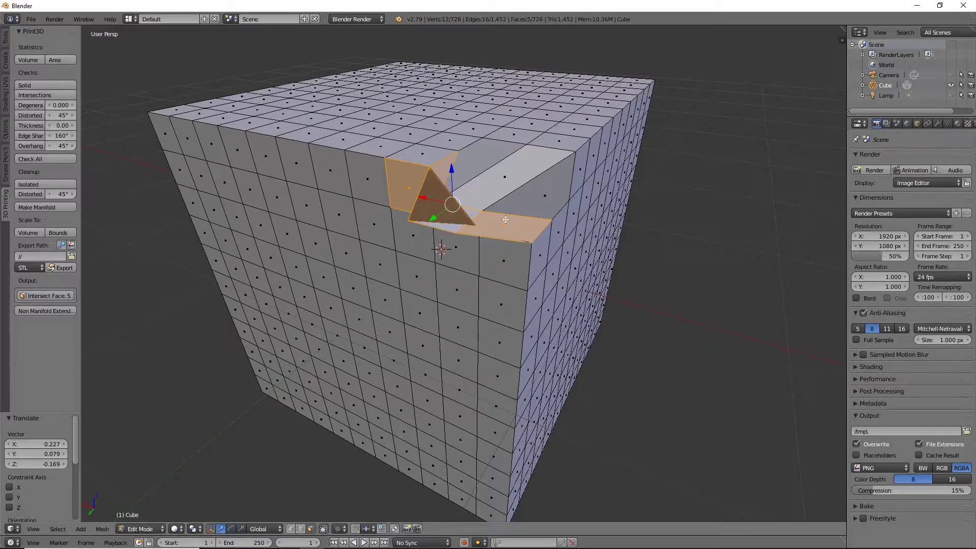
# Undo the corner deformation and run the Degenerate and Distorted checks
pyautogui.hotkey('ctrl', 'z')
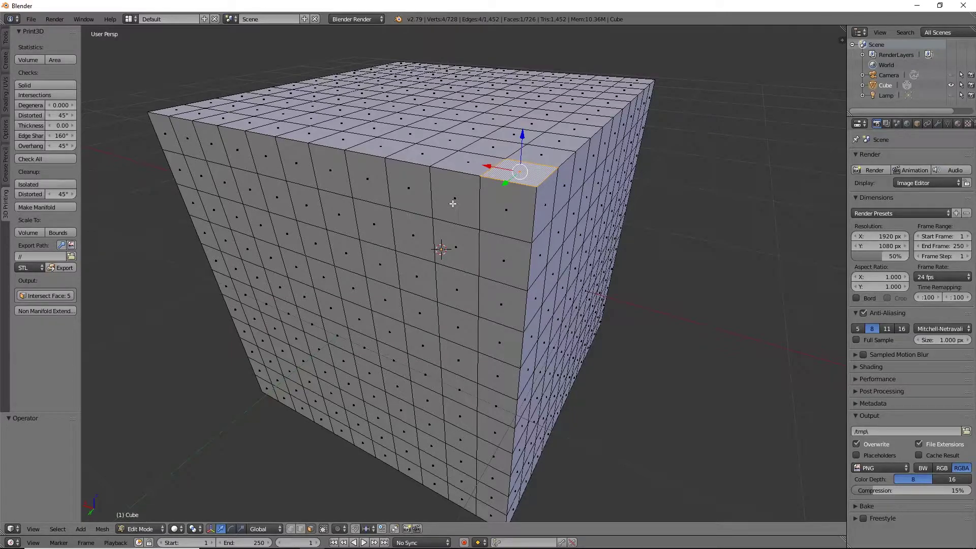
pyautogui.click(31, 104)
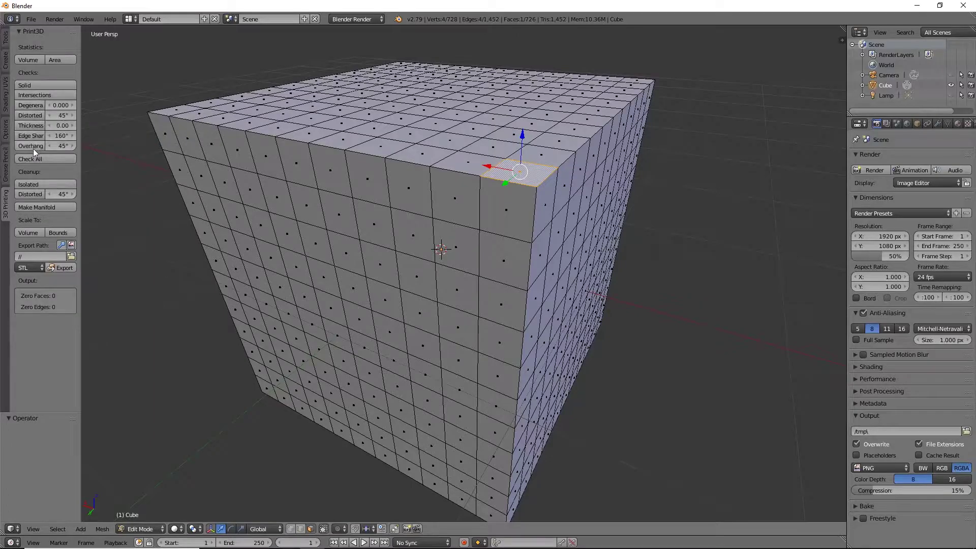
pyautogui.click(30, 113)
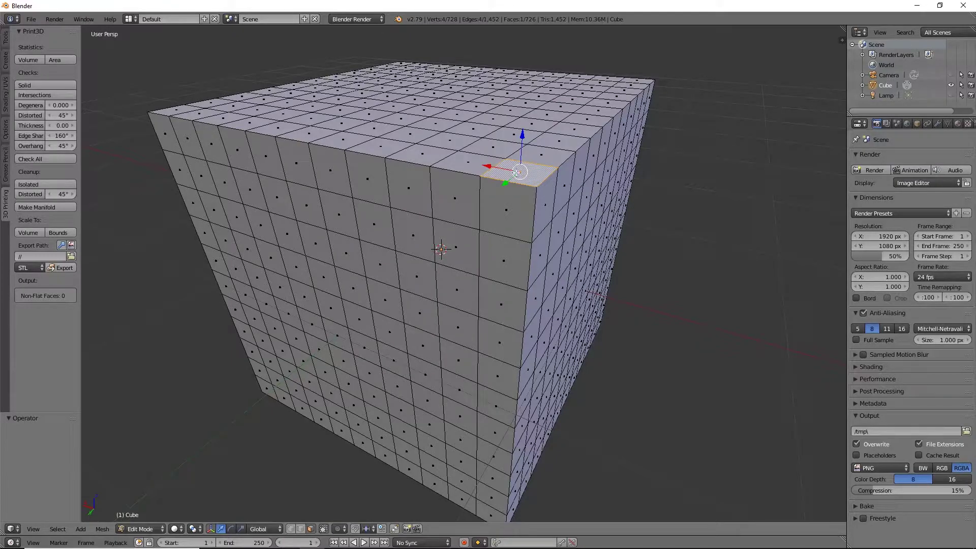
# Rotate a top face 74.1°, rerun Distorted, select the 2 non-flat faces, then undo
pyautogui.press('r')
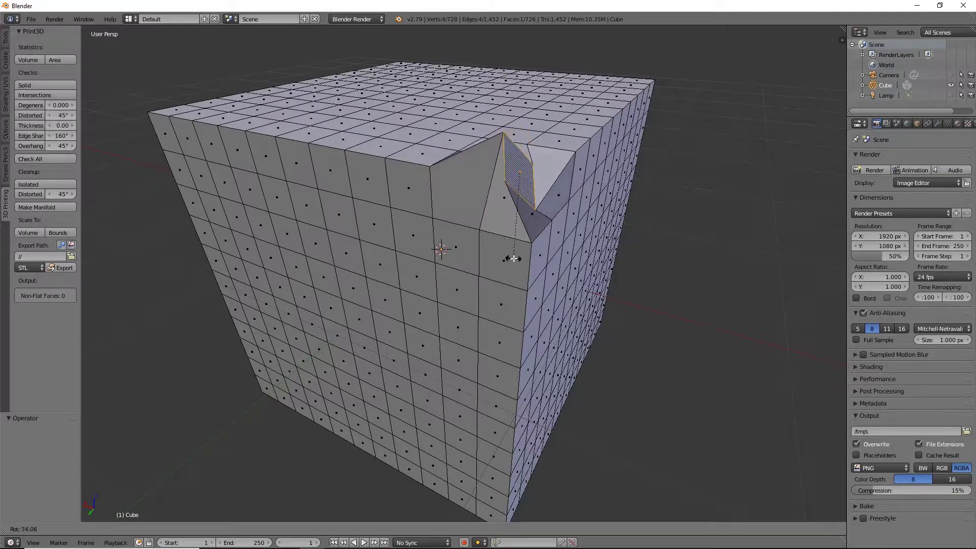
pyautogui.click(513, 260)
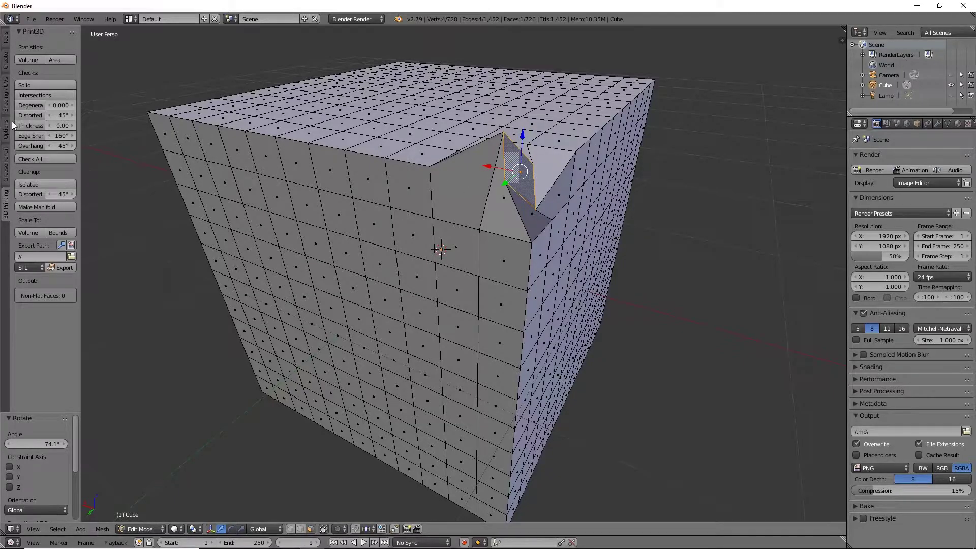
pyautogui.click(31, 115)
pyautogui.click(58, 295)
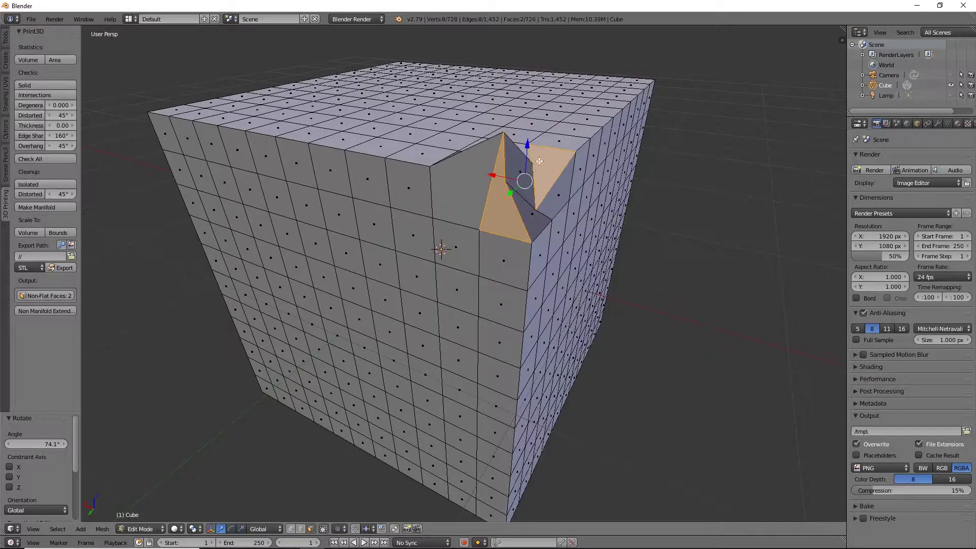
pyautogui.moveTo(503, 249); pyautogui.dragTo(589, 189, button='middle')
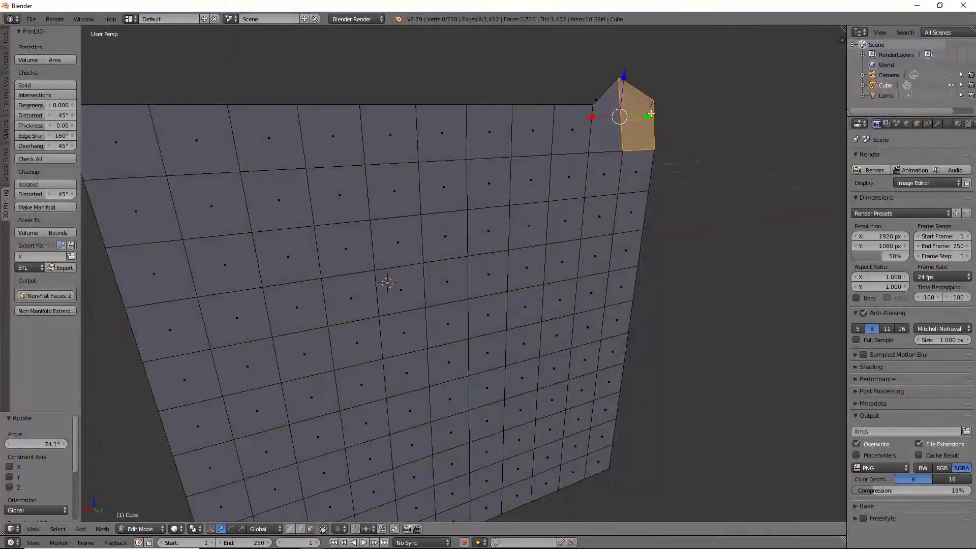
pyautogui.moveTo(695, 145); pyautogui.dragTo(572, 179, button='middle')
pyautogui.moveTo(394, 222); pyautogui.dragTo(447, 244, button='middle')
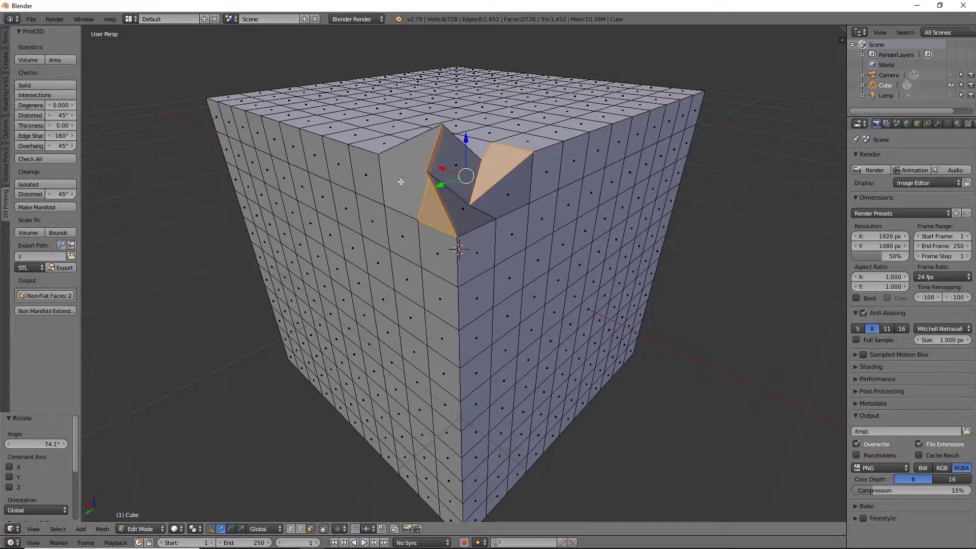
pyautogui.hotkey('ctrl', 'z')
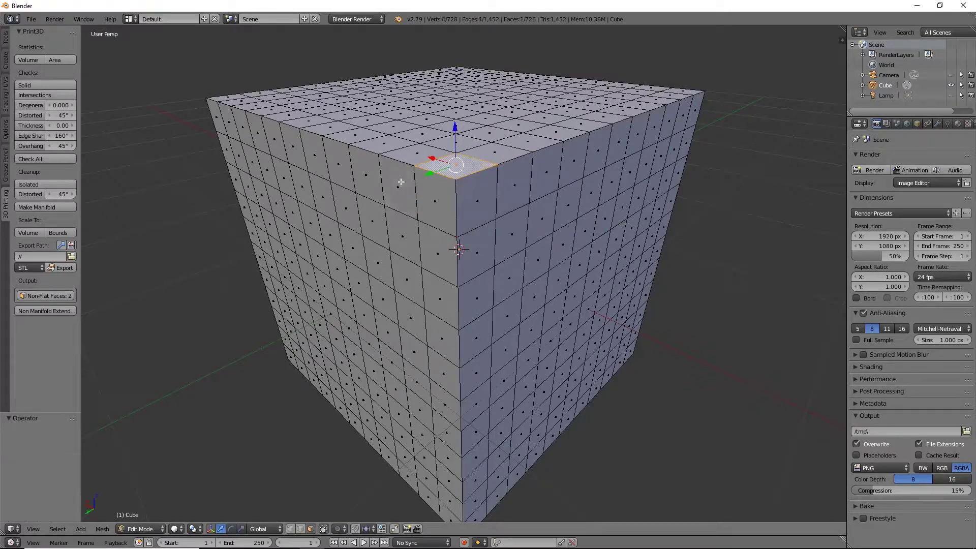
# Run the Thickness check on the subdivided cube, getting 0 thin faces, and inspect it
pyautogui.click(22, 128)
pyautogui.moveTo(273, 287); pyautogui.dragTo(292, 295, button='middle')
pyautogui.scroll(5, 297, 302)
pyautogui.scroll(-7, 461, 325)
pyautogui.scroll(6, 512, 337)
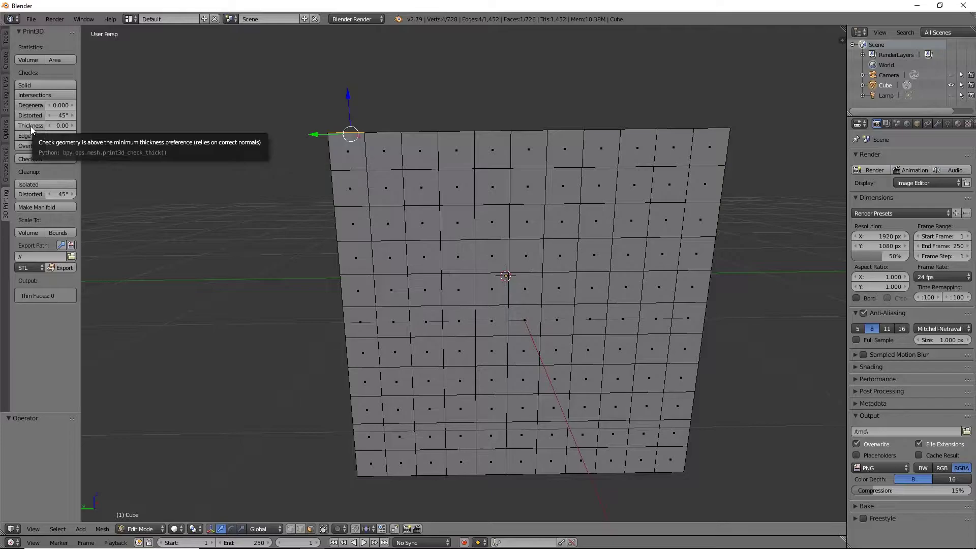
pyautogui.moveTo(427, 203); pyautogui.dragTo(455, 241, button='middle')
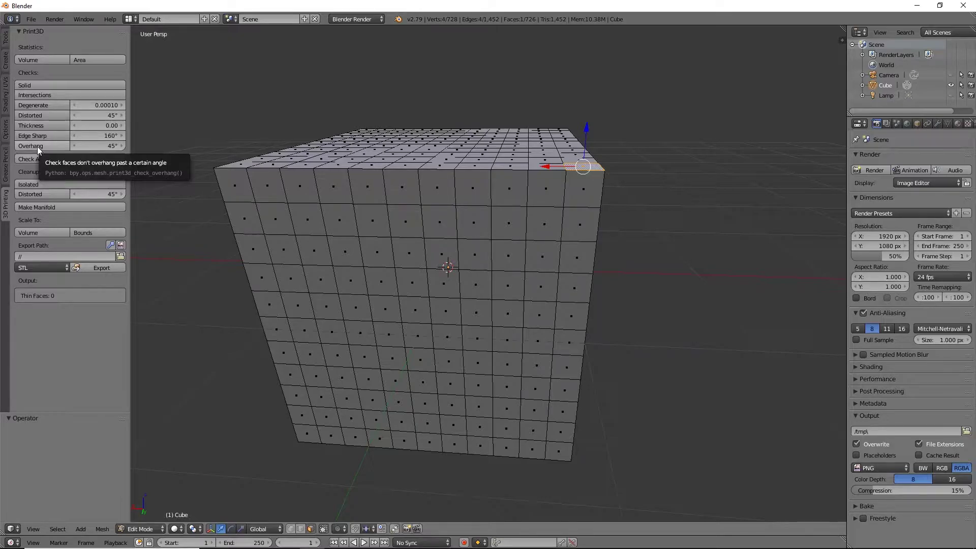
# Frame the selected face and extrude it, checking it in front and wireframe views
pyautogui.press('KP_Decimal')
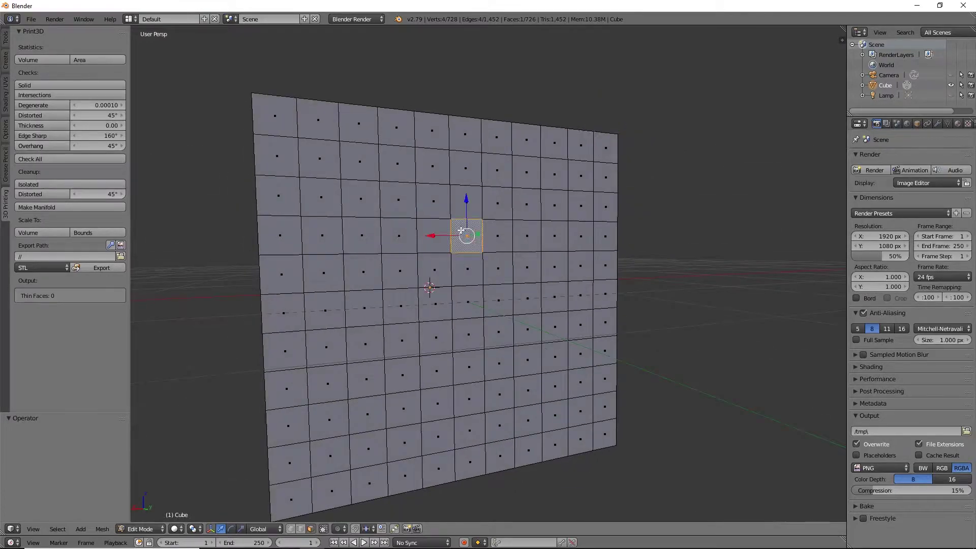
pyautogui.moveTo(480, 249); pyautogui.dragTo(492, 305, button='middle')
pyautogui.press('e')
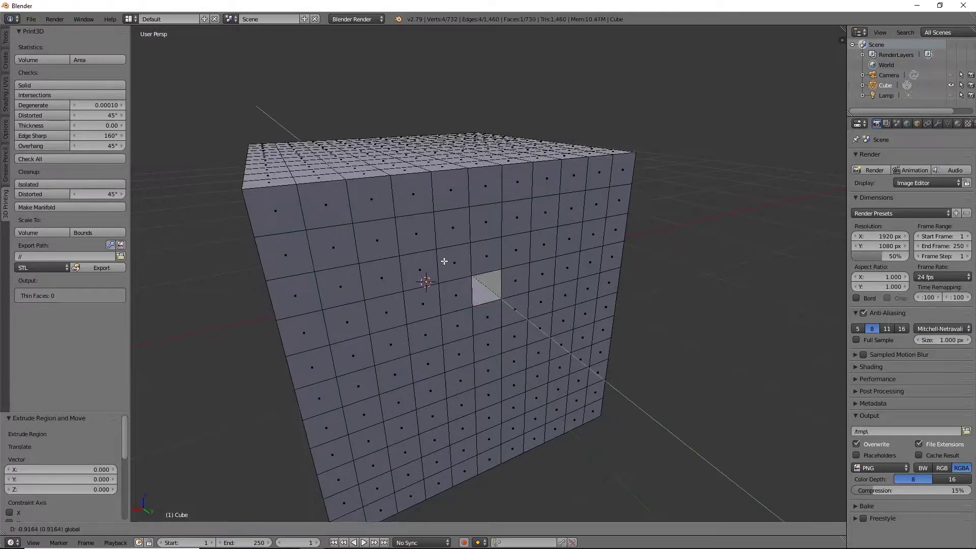
pyautogui.click(443, 261)
pyautogui.moveTo(444, 261); pyautogui.dragTo(565, 319, button='middle')
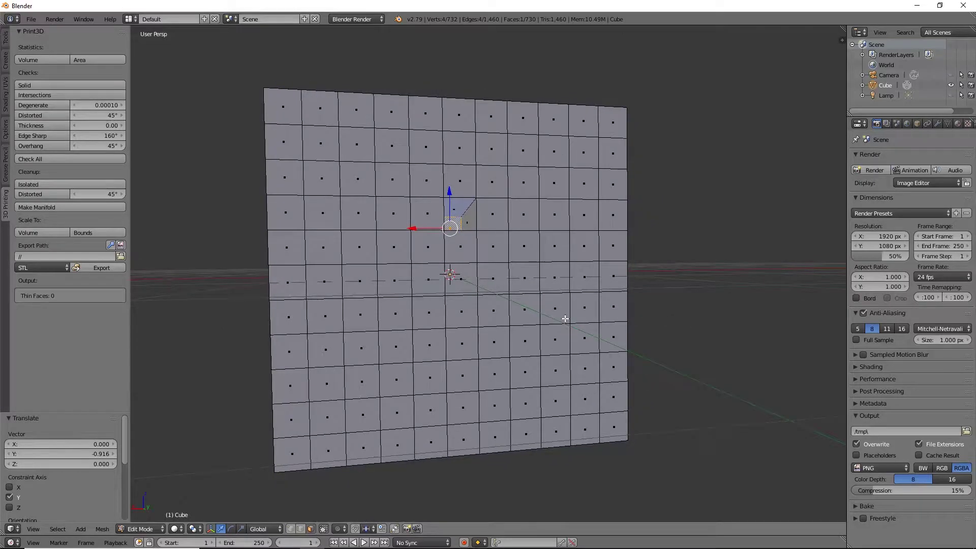
pyautogui.press('KP_1')
pyautogui.press('z')
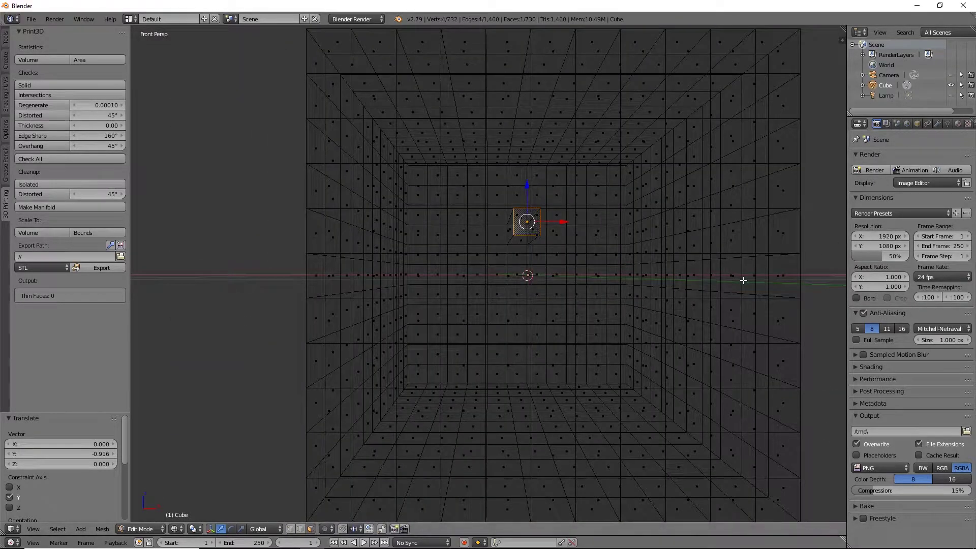
pyautogui.moveTo(744, 281)
pyautogui.mouseDown(button='middle')
pyautogui.moveTo(649, 295)
pyautogui.moveTo(538, 290)
pyautogui.moveTo(517, 242)
pyautogui.moveTo(496, 245)
pyautogui.moveTo(483, 217)
pyautogui.moveTo(492, 207)
pyautogui.mouseUp(button='middle')
pyautogui.press('z')
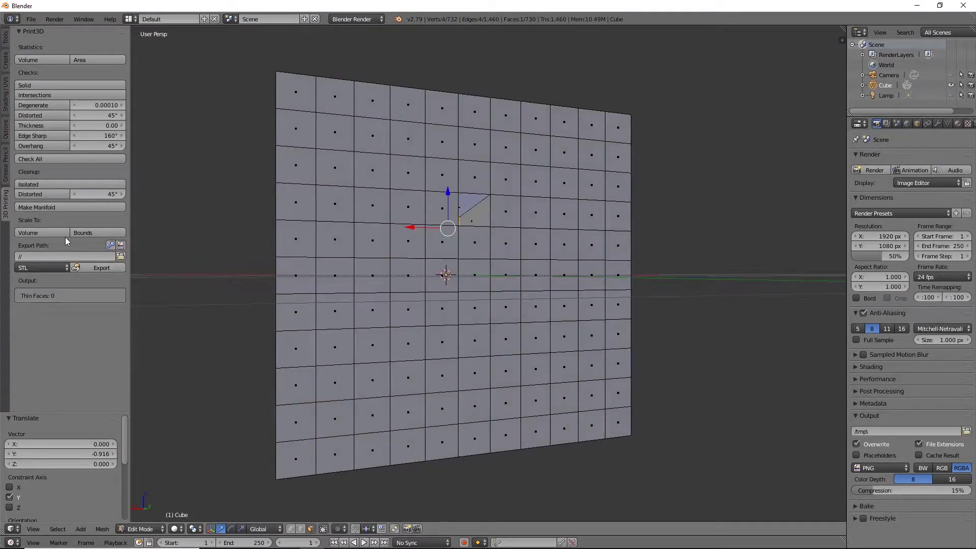
pyautogui.moveTo(237, 218); pyautogui.dragTo(229, 218, button='middle')
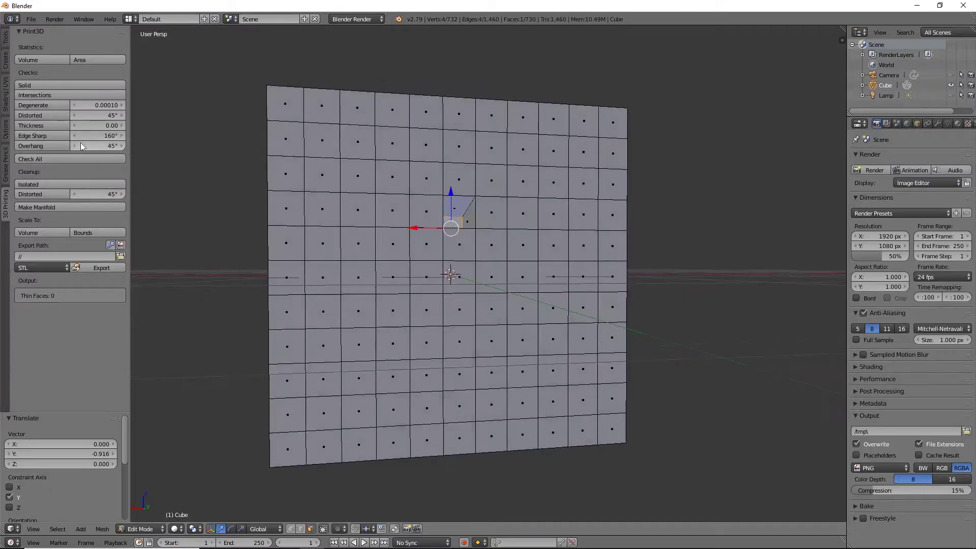
# Run Check All, which reports 122 overhang faces, and orbit to inspect them
pyautogui.click(56, 159)
pyautogui.moveTo(372, 196); pyautogui.dragTo(386, 198, button='middle')
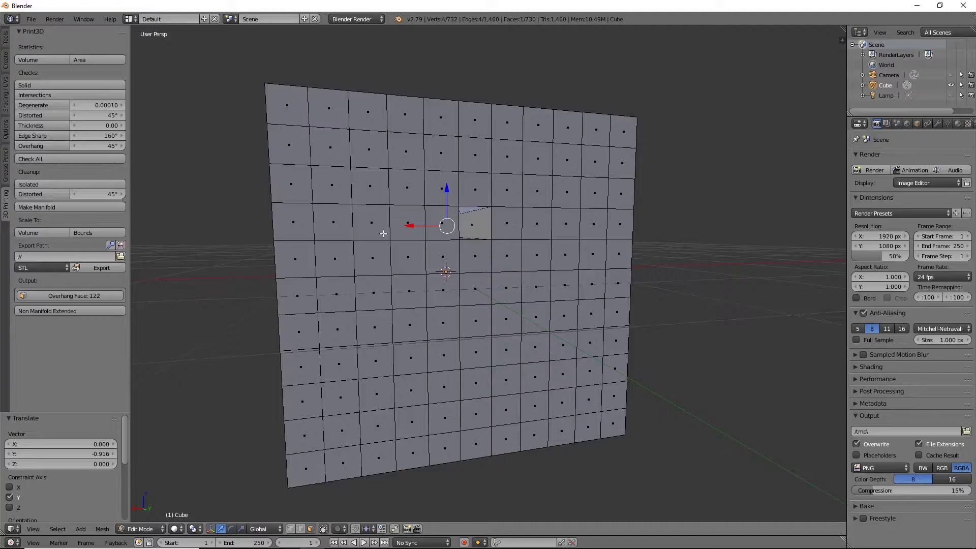
pyautogui.moveTo(490, 233); pyautogui.dragTo(501, 217, button='middle')
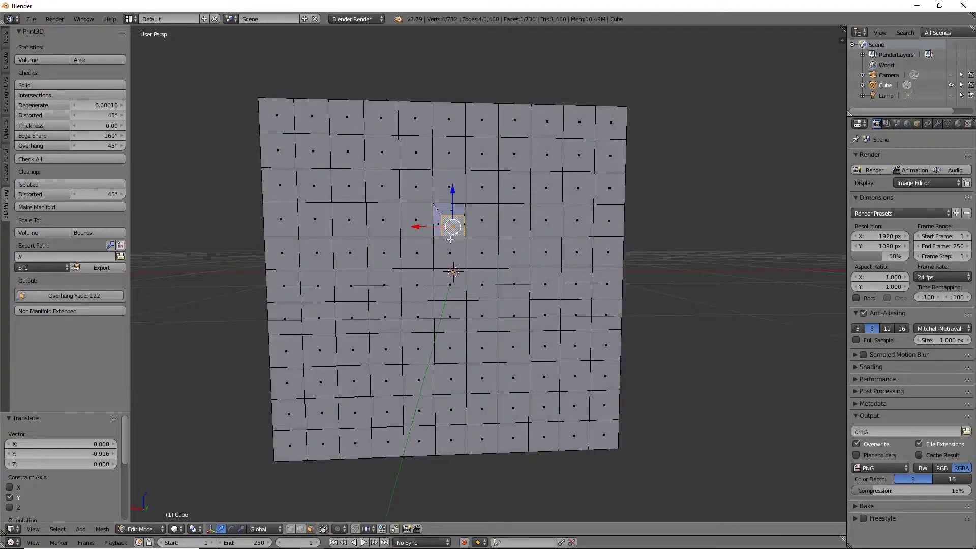
pyautogui.moveTo(467, 236); pyautogui.dragTo(475, 256, button='middle')
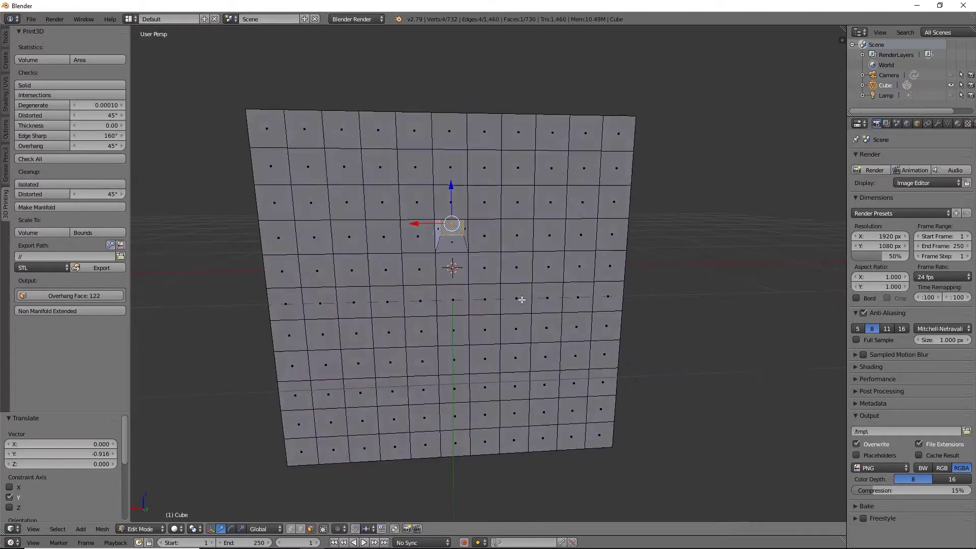
pyautogui.moveTo(523, 299); pyautogui.dragTo(519, 228, button='middle')
pyautogui.scroll(-6, 518, 173)
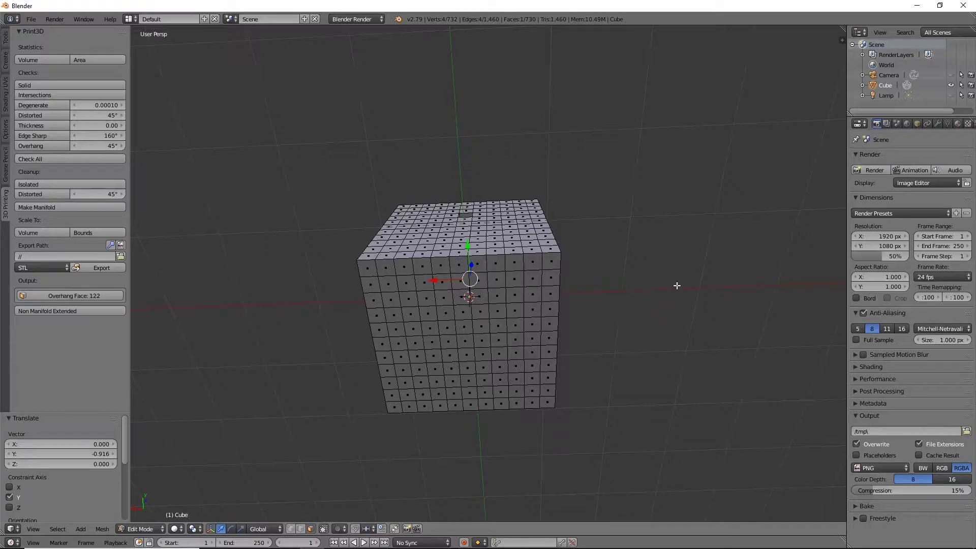
# Add a circle mesh and start editing it in front orthographic view
pyautogui.press('Tab')
pyautogui.hotkey('shift', 'a')
pyautogui.click(656, 244)
pyautogui.press('KP_1')
pyautogui.press('Tab')
pyautogui.scroll(5, 544, 293)
# Extrude the circle down into a wall, fill its bottom ring, and widen the upper ring
pyautogui.press('e')
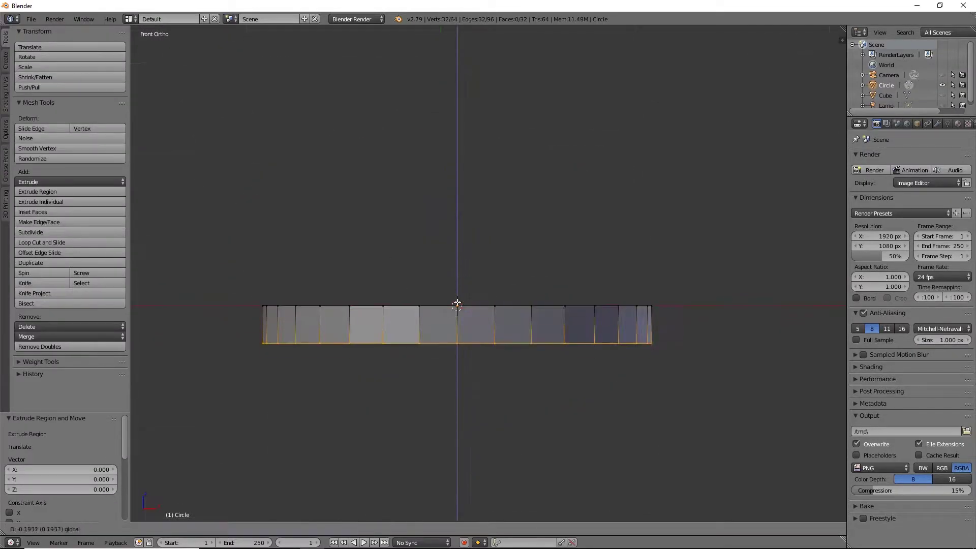
pyautogui.press('Return')
pyautogui.moveTo(457, 361); pyautogui.dragTo(483, 331, button='middle')
pyautogui.press('f')
pyautogui.press('KP_1')
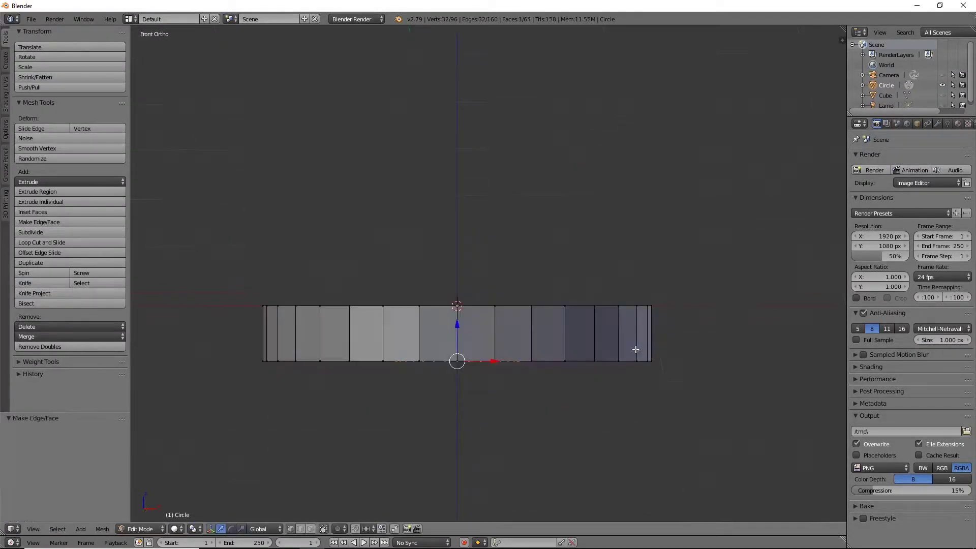
pyautogui.press('s')
pyautogui.press('Return')
pyautogui.scroll(-4, 584, 403)
# Extrude a new body ring straight up along Z and scale it
pyautogui.press('e')
pyautogui.press('z')
pyautogui.press('Return')
pyautogui.press('s')
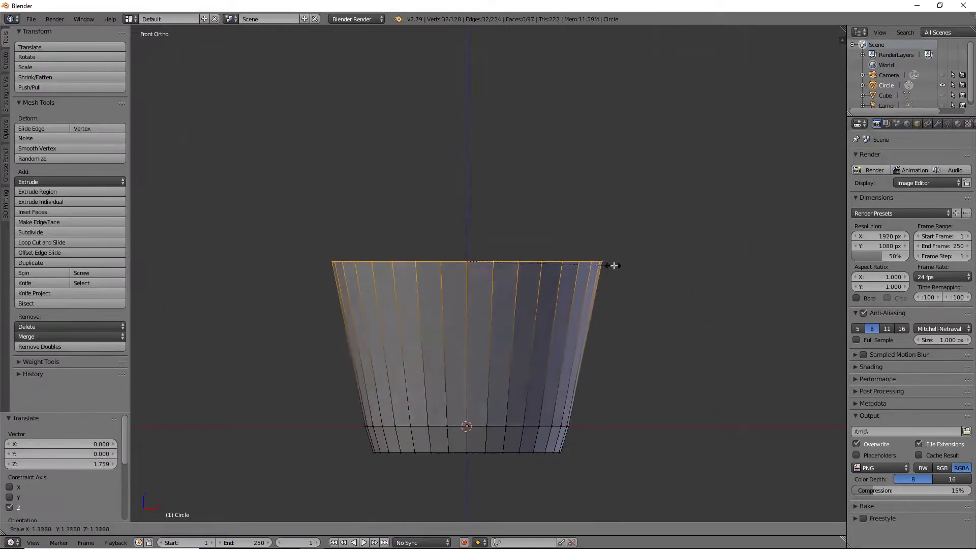
pyautogui.press('Return')
# Extrude a narrowed neck ring and a widened lip ring above it
pyautogui.press('e')
pyautogui.press('z')
pyautogui.press('Return')
pyautogui.press('s')
pyautogui.press('Return')
pyautogui.press('e')
pyautogui.press('z')
# Extrude the lip edge inward for wall thickness and start an inner ring down into the vase
pyautogui.press('Return')
pyautogui.press('s')
pyautogui.press('Return')
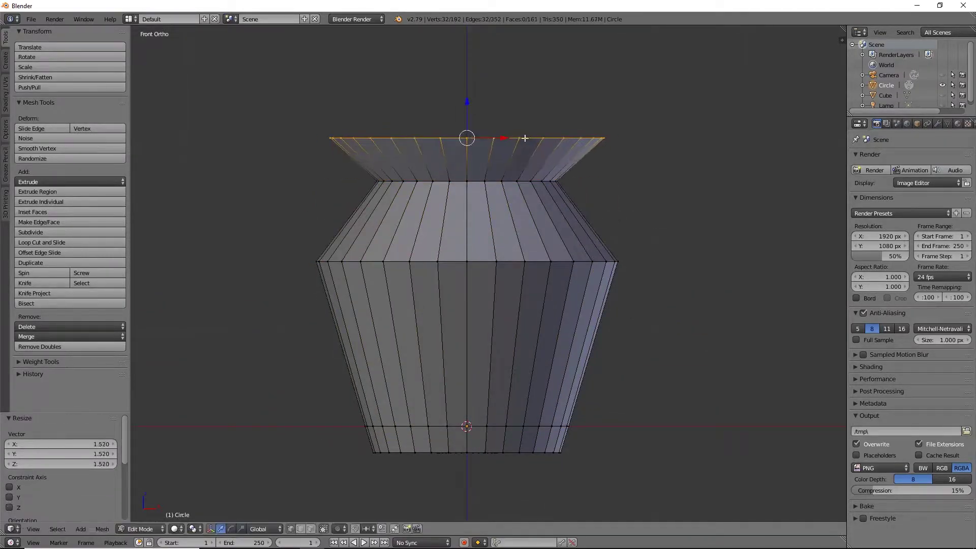
pyautogui.moveTo(625, 159); pyautogui.dragTo(682, 172, button='middle')
pyautogui.press('e')
pyautogui.press('Escape')
pyautogui.press('s')
pyautogui.press('Return')
pyautogui.press('KP_1')
pyautogui.press('z')
pyautogui.press('e')
pyautogui.press('z')
pyautogui.press('Return')
pyautogui.press('s')
# Extrude the inner wall down to a deep inner ring and fill the inner bottom
pyautogui.press('Return')
pyautogui.press('e')
pyautogui.press('z')
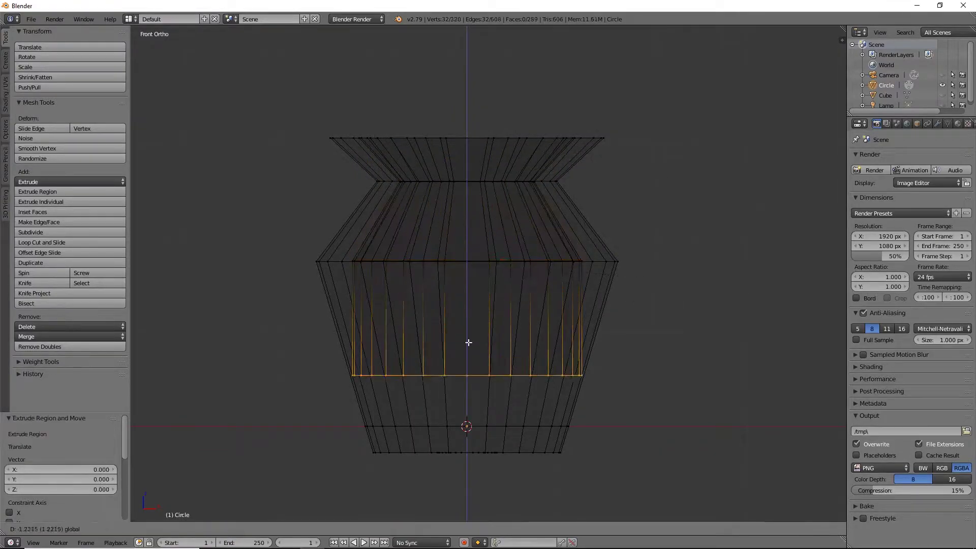
pyautogui.press('Return')
pyautogui.press('s')
pyautogui.press('Return')
pyautogui.press('f')
# Add a Subdivision Surface modifier to the vase in solid shading
pyautogui.moveTo(488, 305); pyautogui.dragTo(769, 255, button='middle')
pyautogui.press('z')
pyautogui.click(938, 124)
pyautogui.click(910, 158)
pyautogui.click(772, 248)
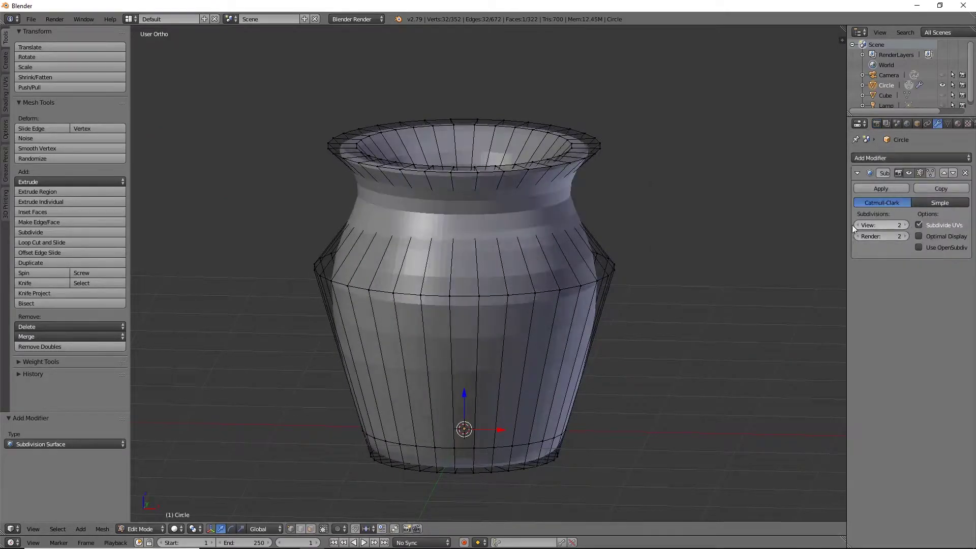
# Give the neck and bottom edge loops a full crease of 1
pyautogui.keyDown('alt'); pyautogui.rightClick(524, 183); pyautogui.keyUp('alt')
pyautogui.hotkey('shift', 'e')
pyautogui.press('1')
pyautogui.press('Return')
pyautogui.keyDown('alt'); pyautogui.rightClick(515, 470); pyautogui.keyUp('alt')
pyautogui.hotkey('shift', 'e')
pyautogui.press('1')
pyautogui.press('Return')
# Raise viewport subdivision to 3, widen the middle loop, and view the smoothed vase in Object Mode
pyautogui.click(906, 226)
pyautogui.keyDown('alt'); pyautogui.rightClick(610, 270); pyautogui.keyUp('alt')
pyautogui.press('s')
pyautogui.click(682, 321)
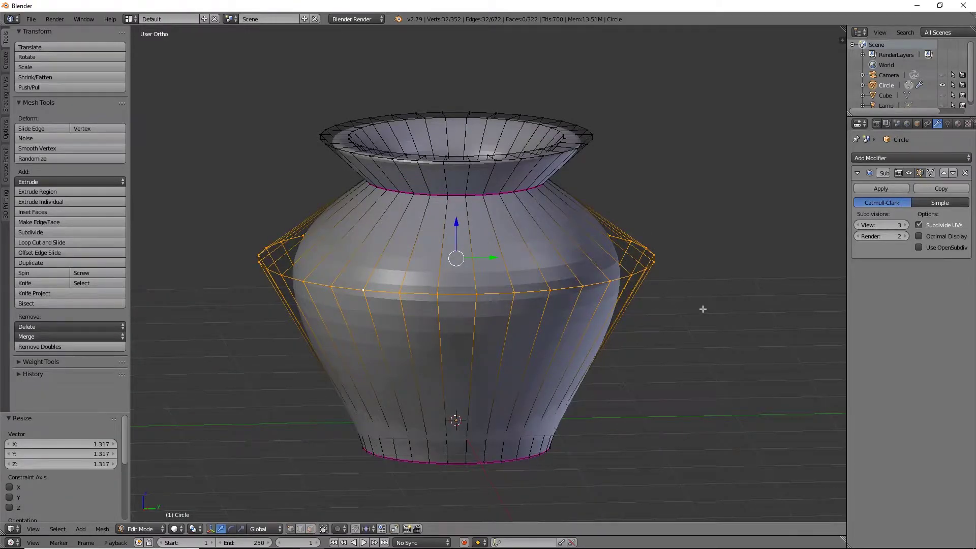
pyautogui.press('Tab')
pyautogui.moveTo(694, 307); pyautogui.dragTo(613, 276, button='middle')
# Set the scene's unit preset to Inches
pyautogui.click(897, 124)
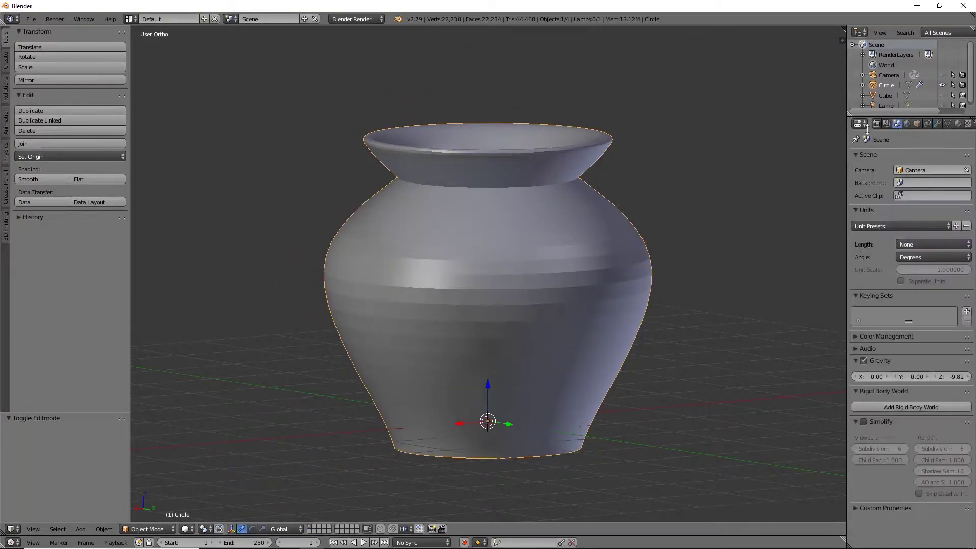
pyautogui.click(869, 225)
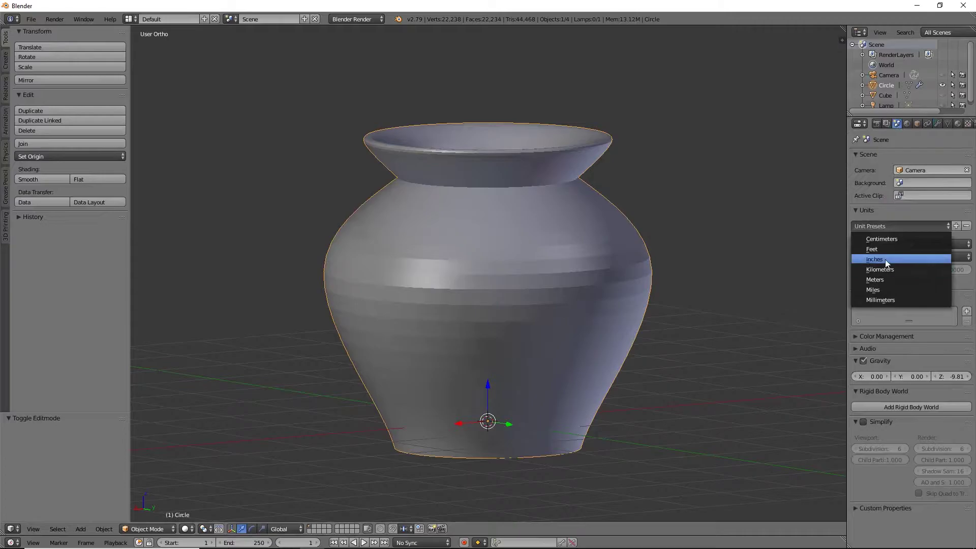
pyautogui.click(885, 259)
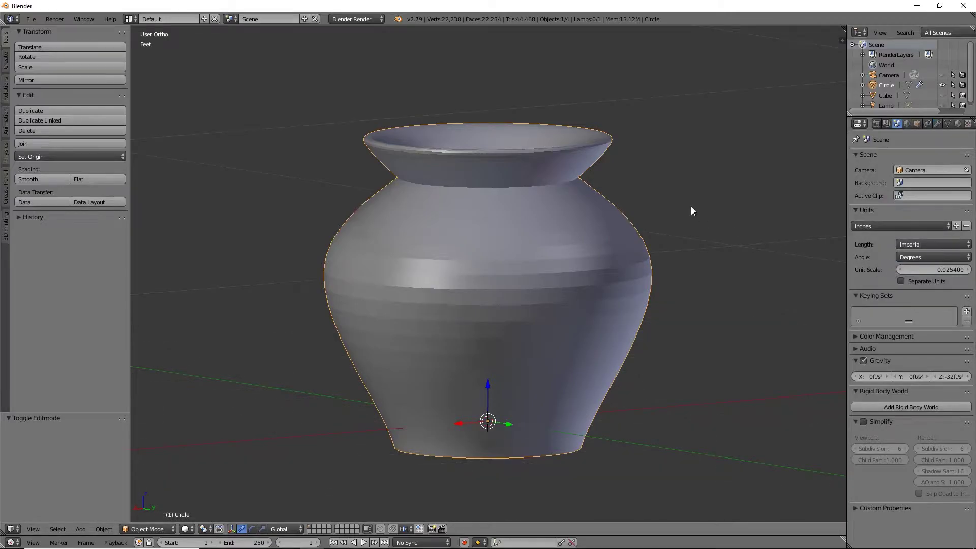
# Set the vase's X dimension to 1.45 inches in the sidebar
pyautogui.press('n')
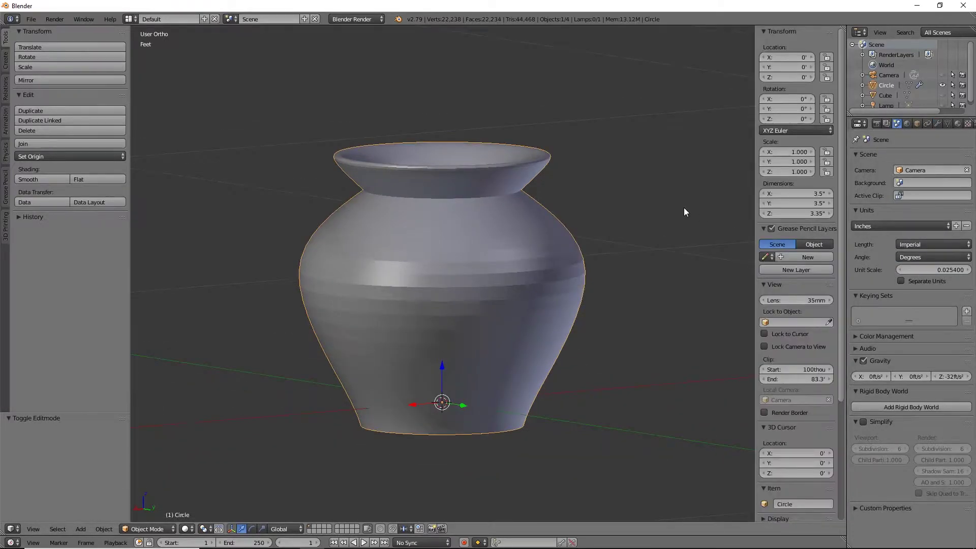
pyautogui.click(802, 194)
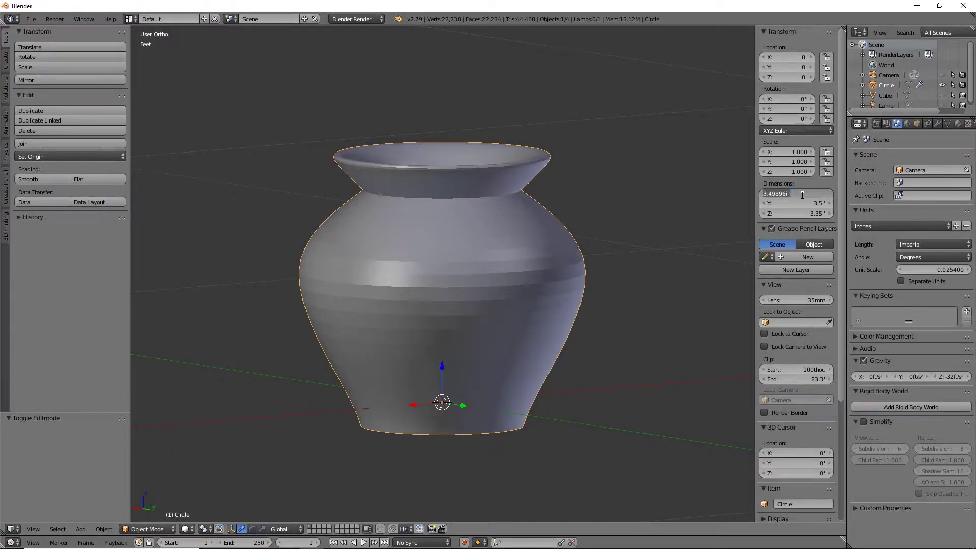
pyautogui.press('Tab')
pyautogui.moveTo(801, 193); pyautogui.dragTo(797, 196)
pyautogui.click(797, 195)
pyautogui.press('Return')
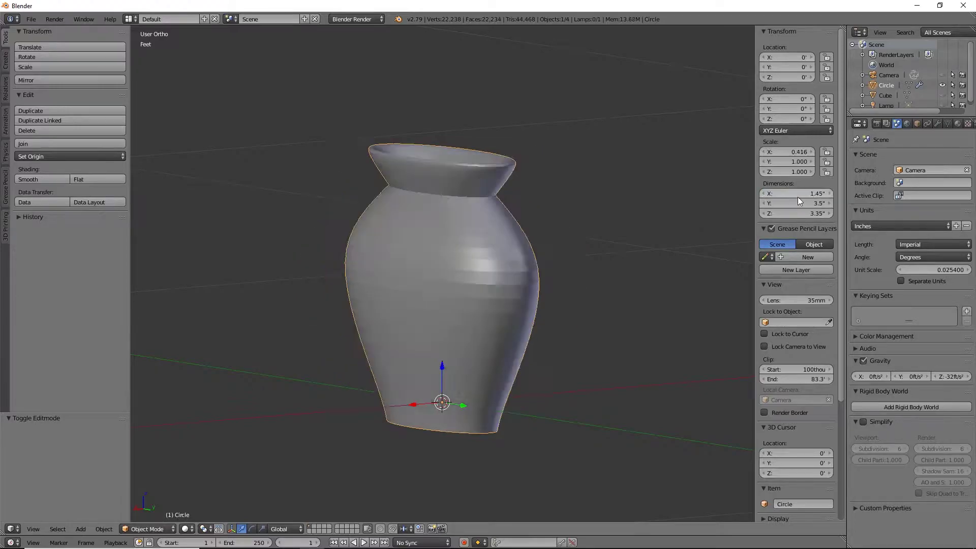
# Set the Y dimension to 1.5 and Z to 1.35 inches
pyautogui.click(766, 201)
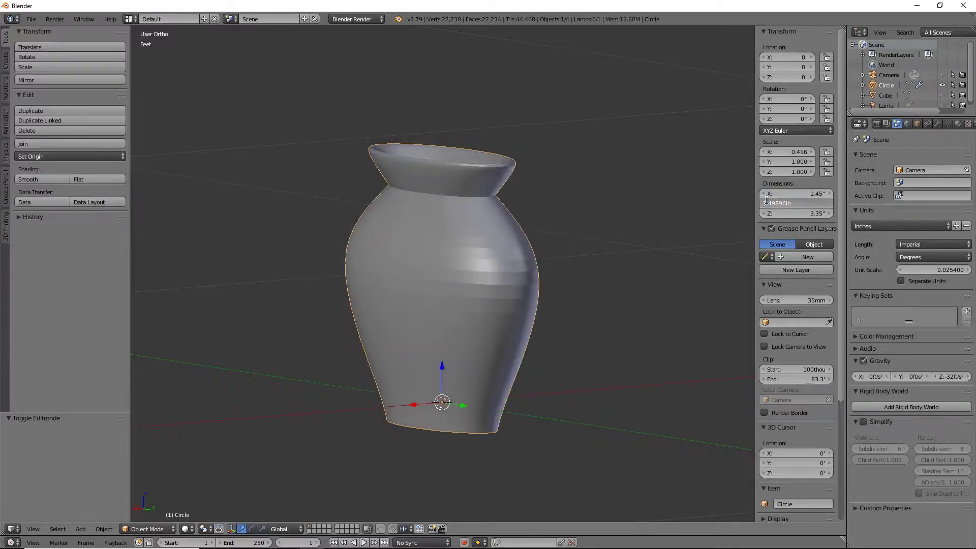
pyautogui.write('1.5')
pyautogui.press('Return')
pyautogui.click(797, 214)
pyautogui.click(770, 215)
pyautogui.press('Delete')
pyautogui.write('1')
pyautogui.press('Return')
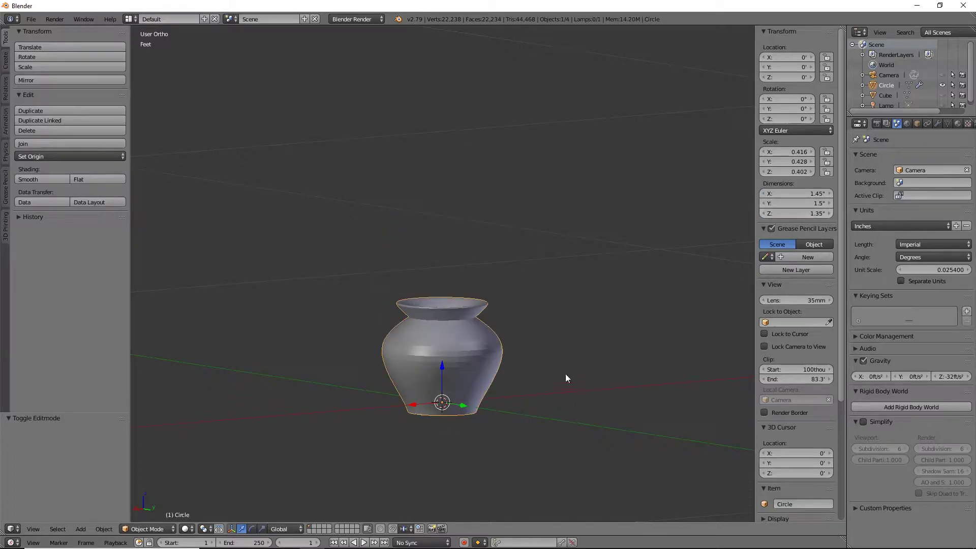
# Hide the sidebar and bring up the 3D Printing toolbox
pyautogui.moveTo(572, 289); pyautogui.dragTo(595, 199, button='middle')
pyautogui.scroll(3, 527, 301)
pyautogui.press('n')
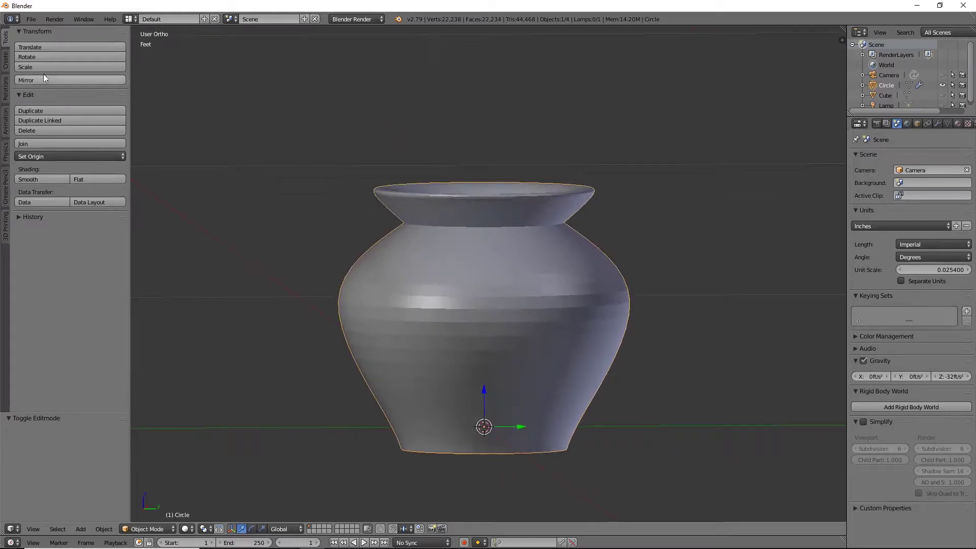
pyautogui.click(6, 227)
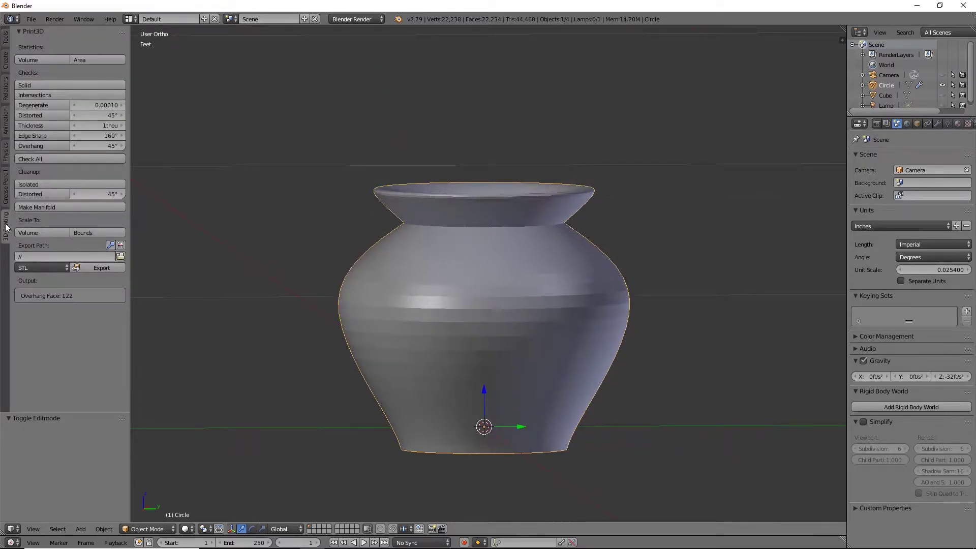
# Run the Solid check, then delete the vase's inner bottom face
pyautogui.click(59, 87)
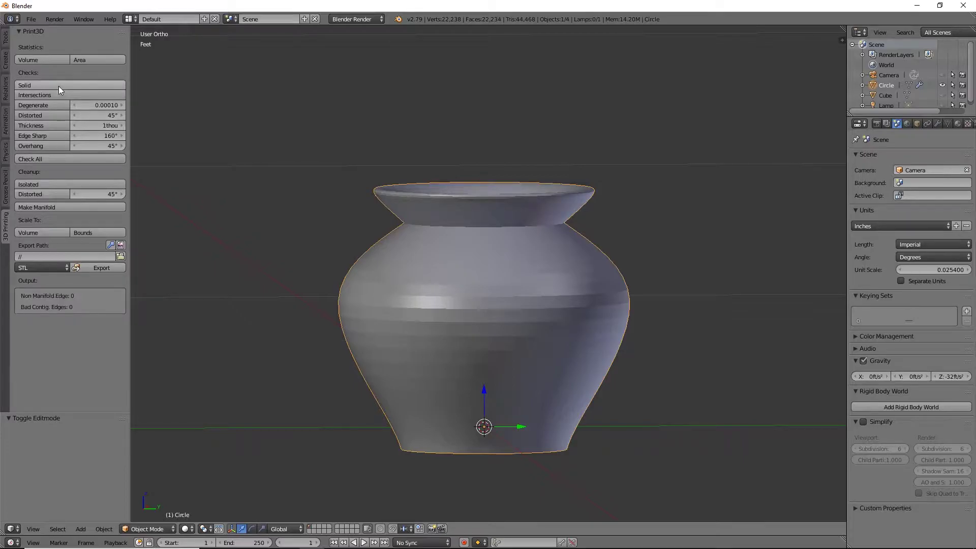
pyautogui.moveTo(341, 180); pyautogui.dragTo(395, 275, button='middle')
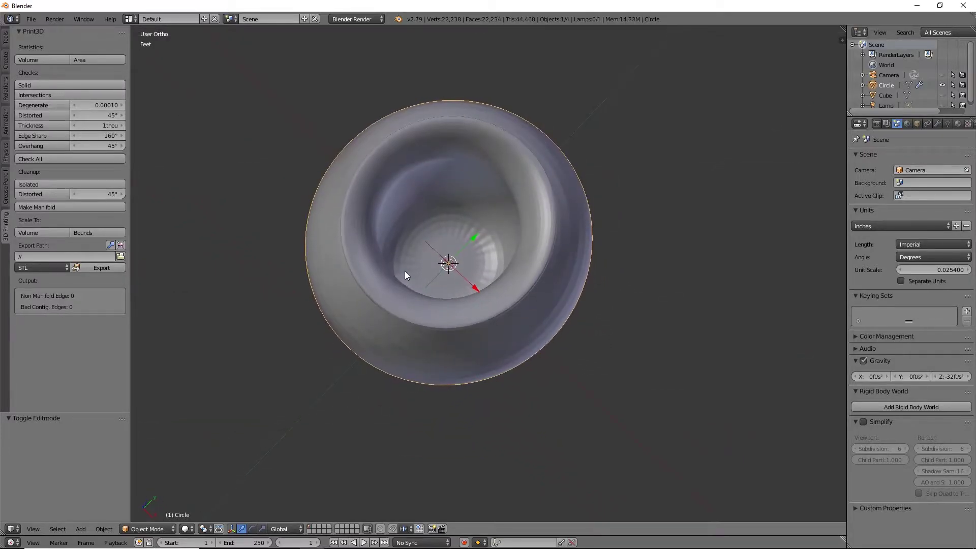
pyautogui.press('Tab')
pyautogui.rightClick(450, 264)
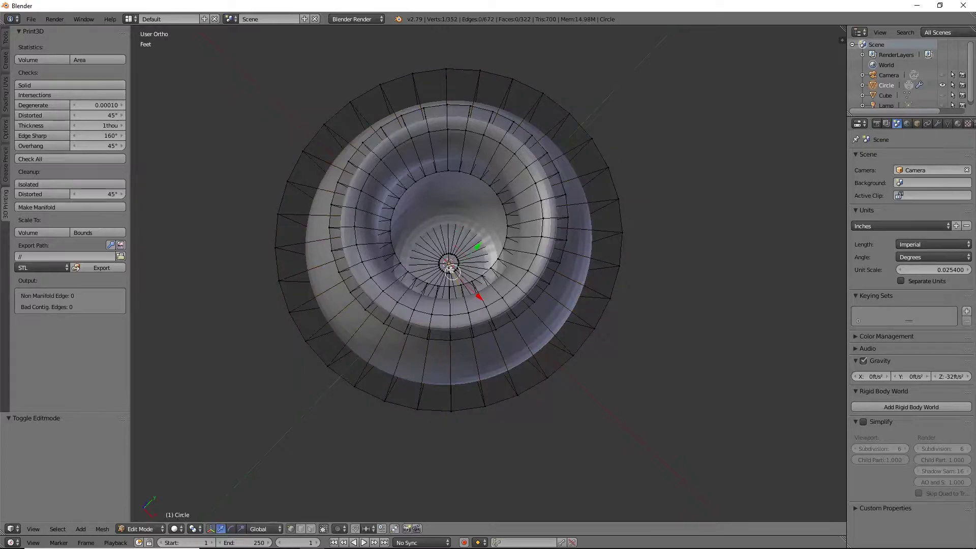
pyautogui.click(311, 529)
pyautogui.rightClick(448, 263)
pyautogui.press('x')
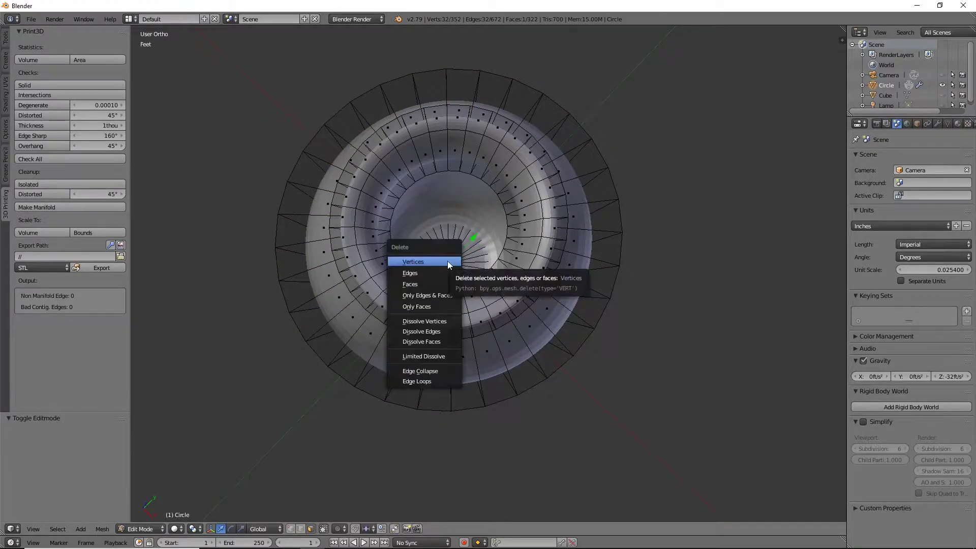
pyautogui.click(415, 285)
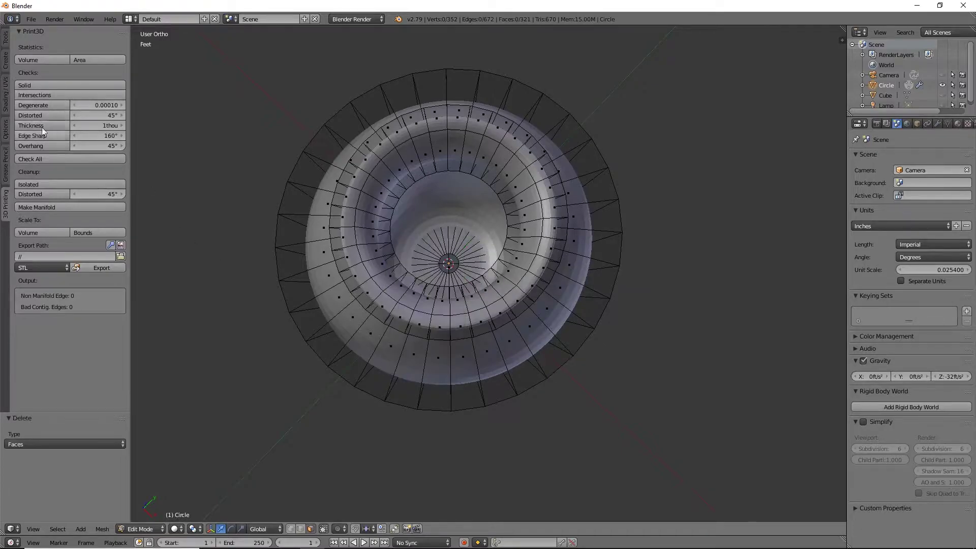
# Rerun Solid, select the 32 non-manifold edges and fill the hole with a face
pyautogui.click(51, 86)
pyautogui.click(93, 295)
pyautogui.press('f')
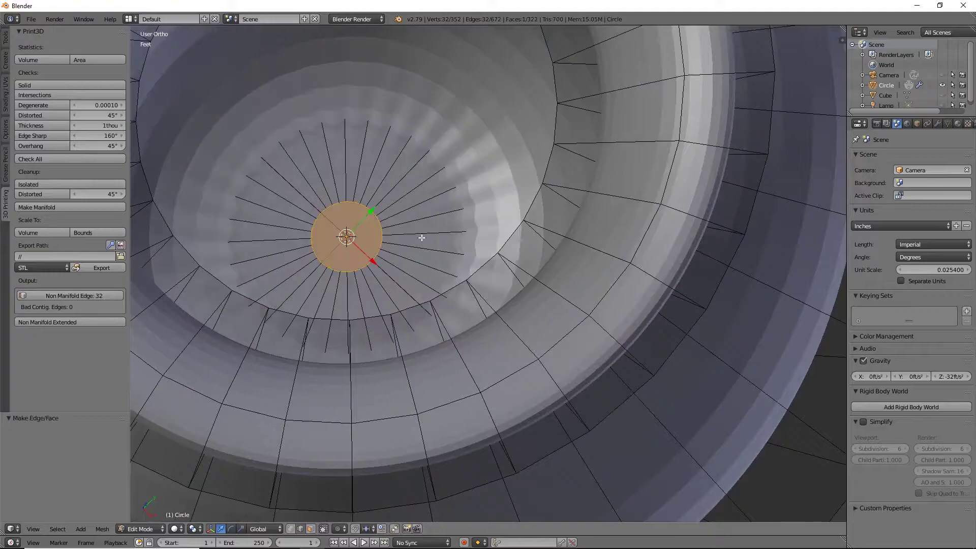
pyautogui.press('Tab')
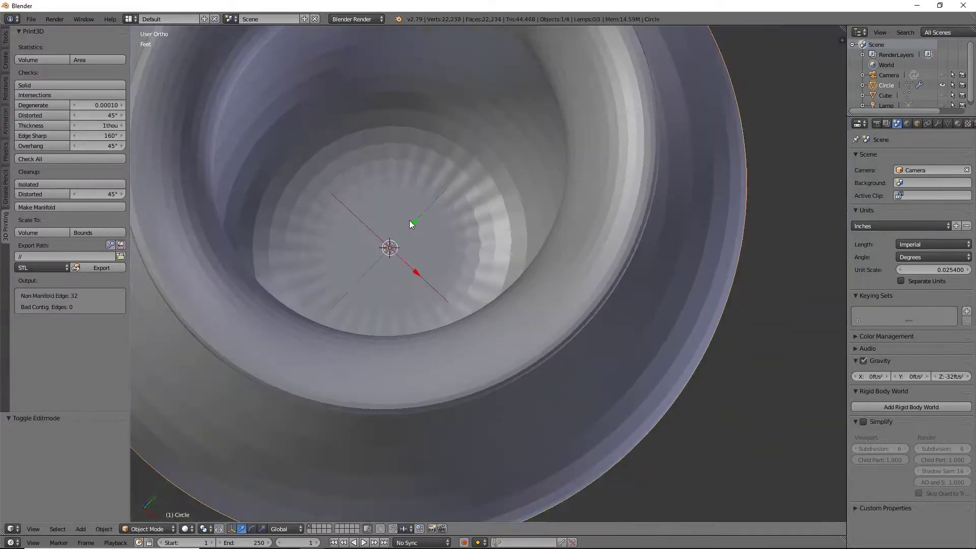
# Inspect the refilled bottom in wireframe, then return to solid shading in Object Mode
pyautogui.press('Tab')
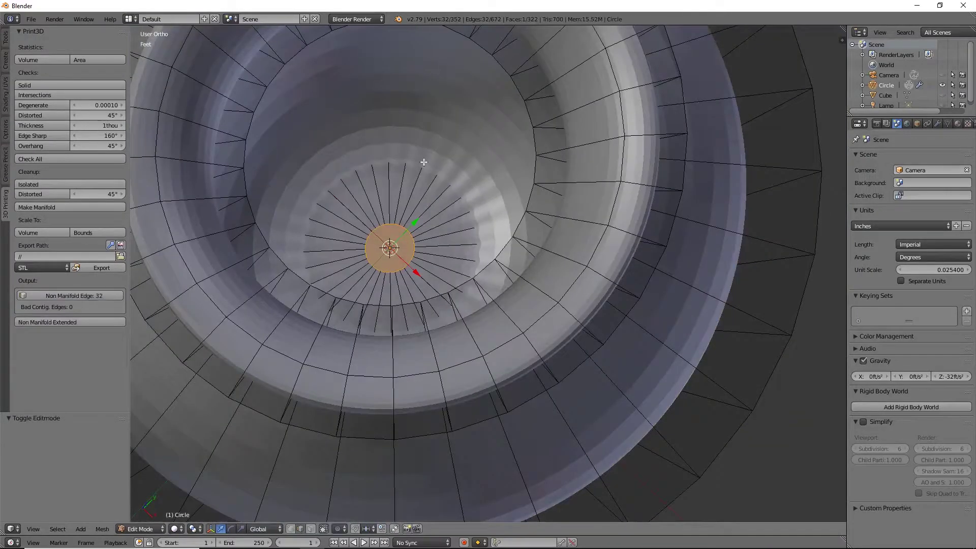
pyautogui.press('z')
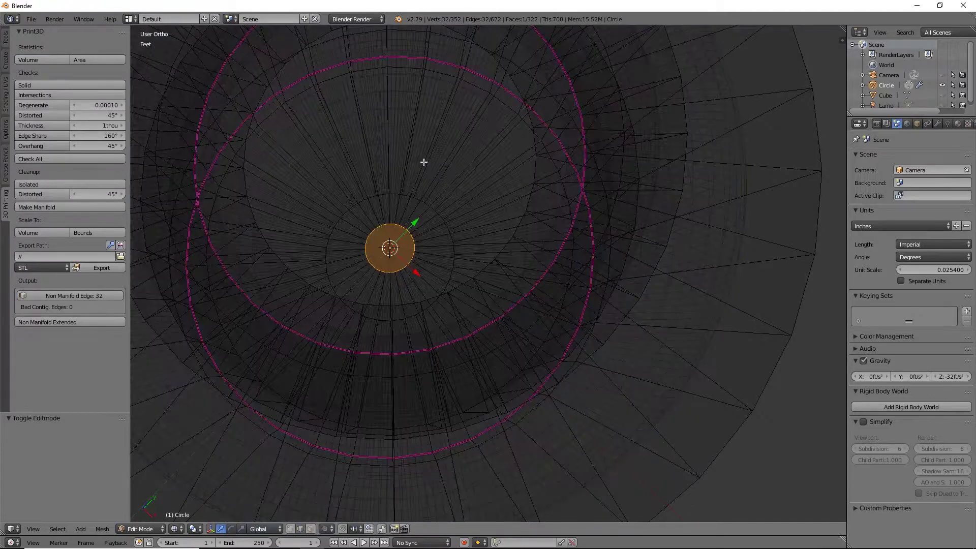
pyautogui.moveTo(436, 153); pyautogui.dragTo(410, 395, button='middle')
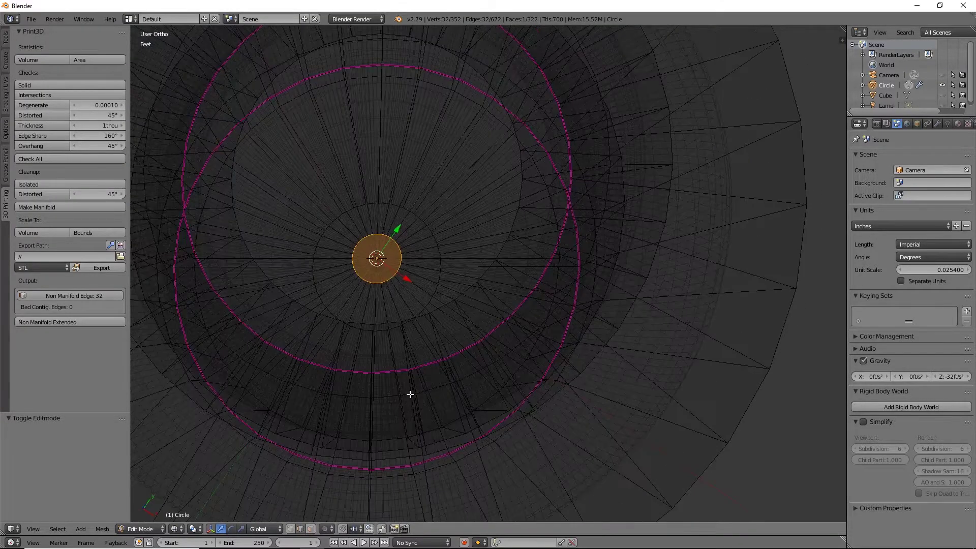
pyautogui.click(290, 529)
pyautogui.press('ctrl+KP_Add')
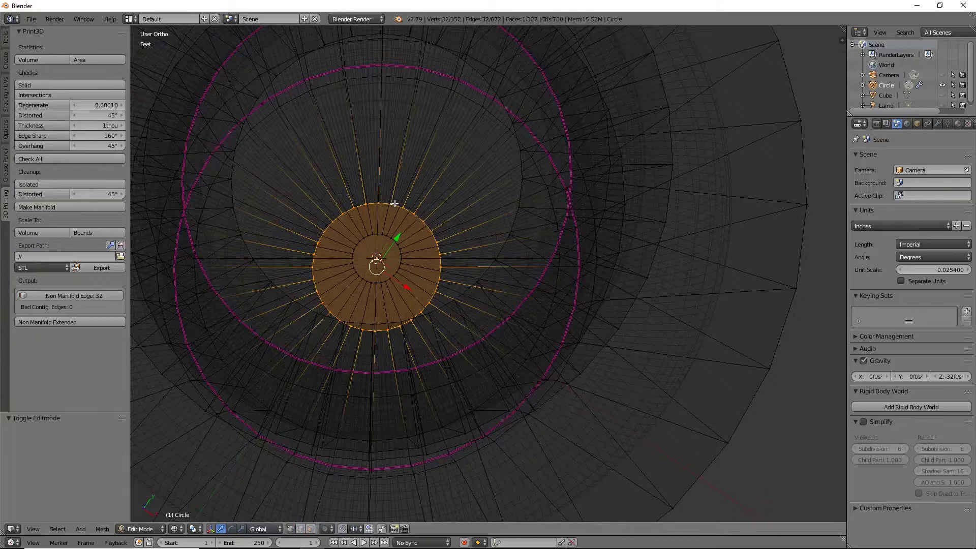
pyautogui.press('Tab')
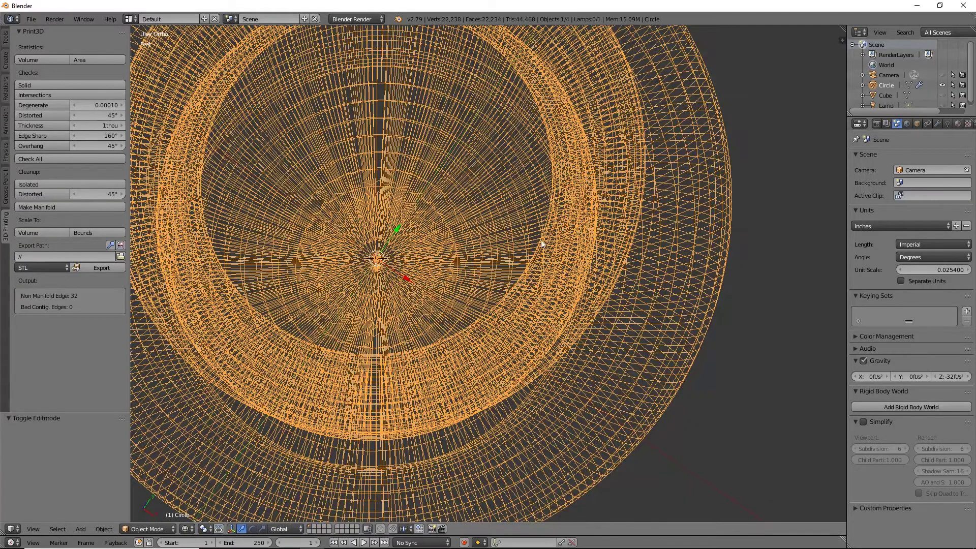
pyautogui.press('z')
pyautogui.scroll(-4, 538, 239)
pyautogui.moveTo(496, 286); pyautogui.dragTo(438, 173, button='middle')
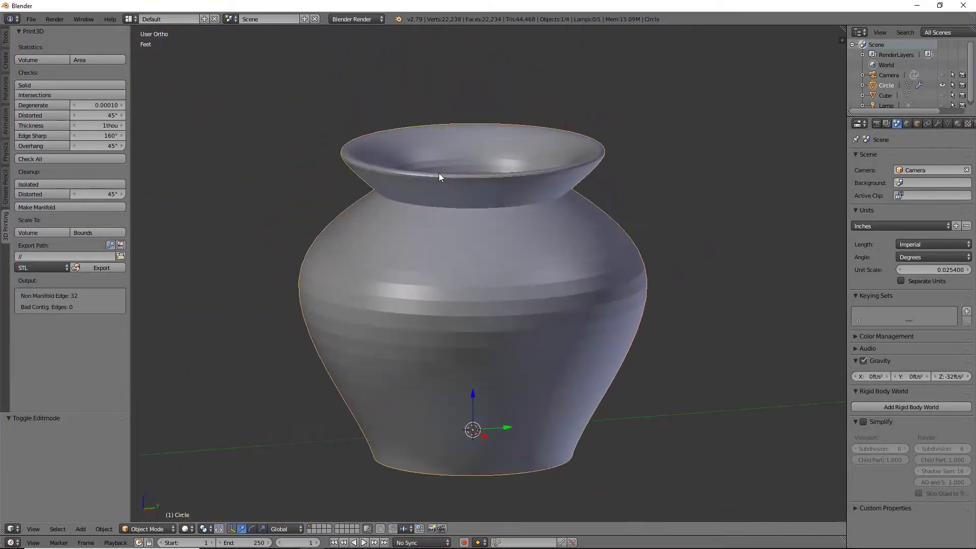
# Run the Intersections and Thickness checks on the vase
pyautogui.rightClick(101, 96)
pyautogui.click(30, 95)
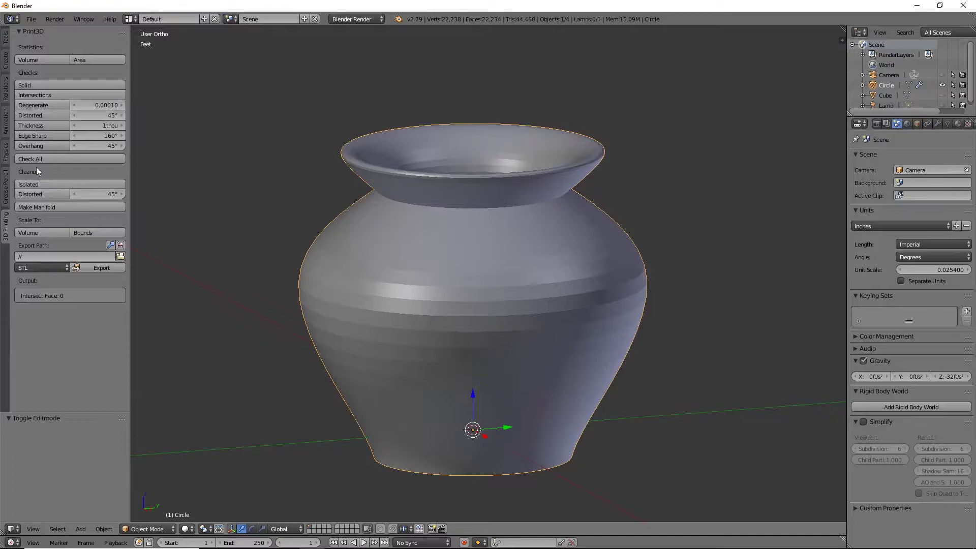
pyautogui.click(45, 124)
# Select the 4 thin faces and zoom in on them around the rim
pyautogui.click(67, 295)
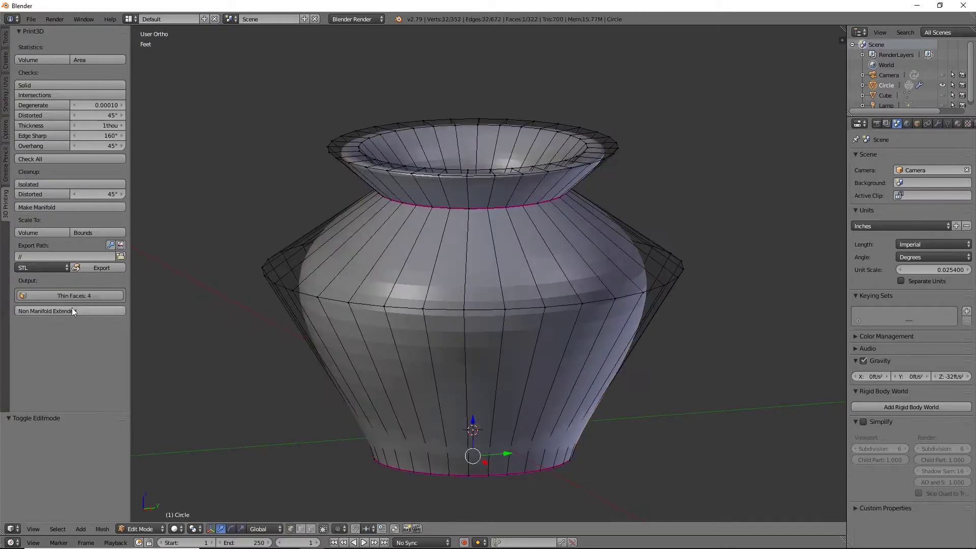
pyautogui.click(71, 295)
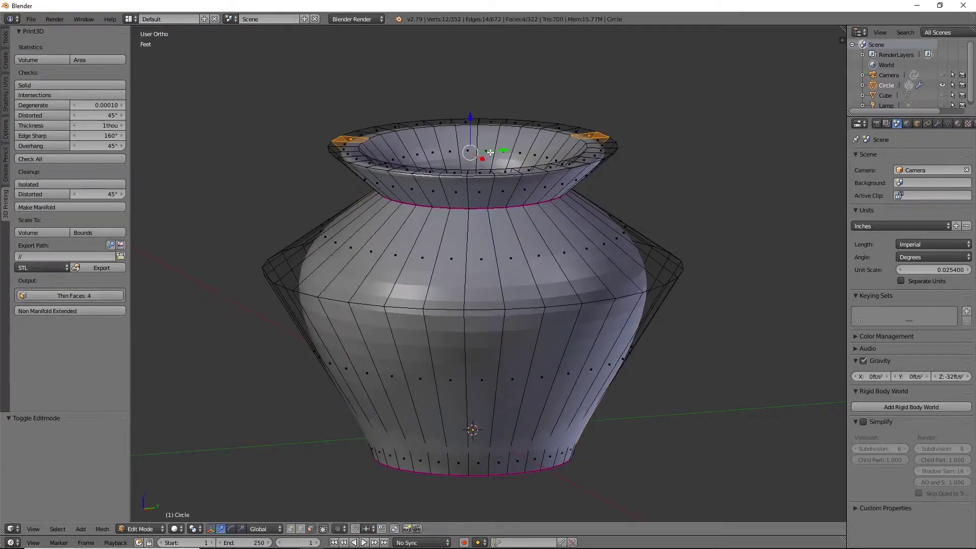
pyautogui.moveTo(490, 152); pyautogui.dragTo(485, 209, button='middle')
pyautogui.moveTo(547, 154); pyautogui.dragTo(418, 94, button='middle')
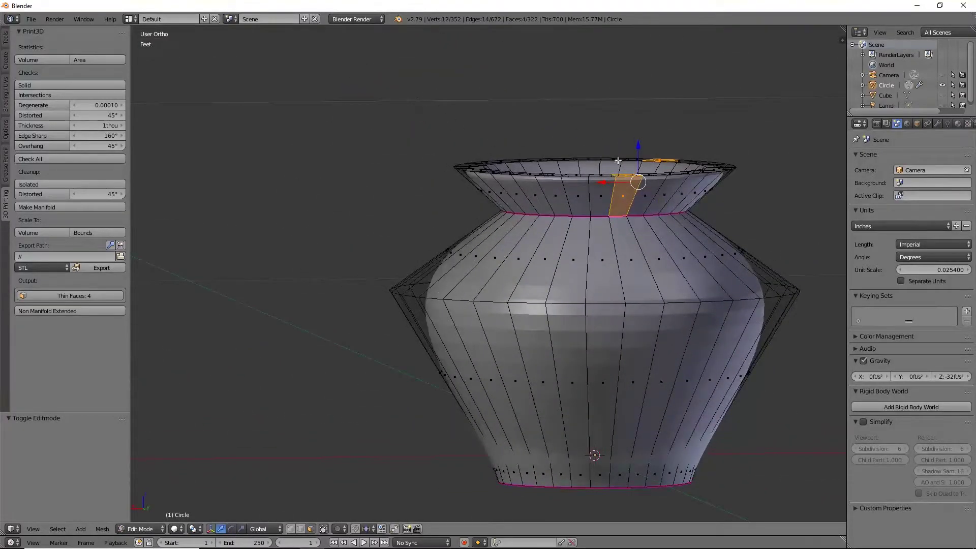
pyautogui.moveTo(639, 163); pyautogui.dragTo(548, 192, button='middle')
pyautogui.scroll(3, 623, 202)
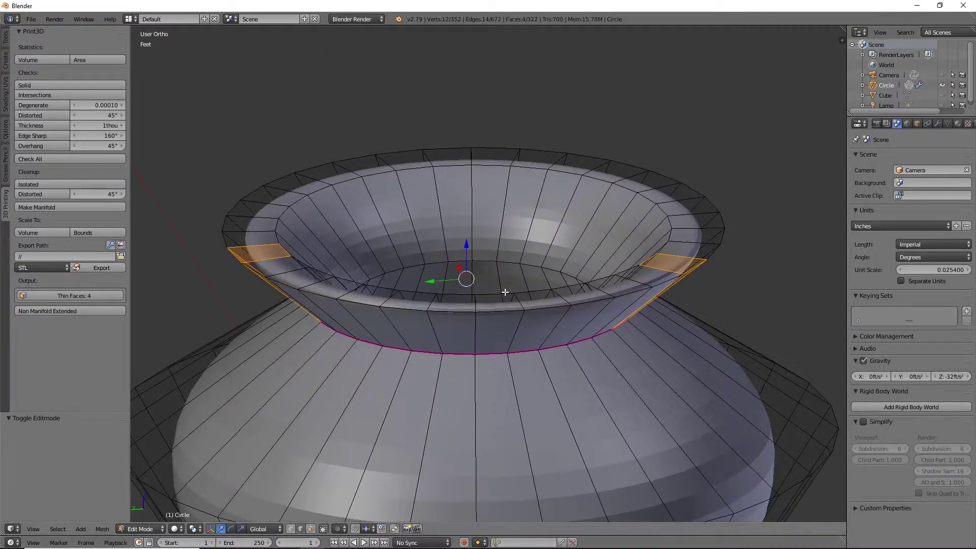
# Scale the vase's inner rim edge loop down to 0.857
pyautogui.keyDown('alt'); pyautogui.rightClick(506, 293); pyautogui.keyUp('alt')
pyautogui.press('s')
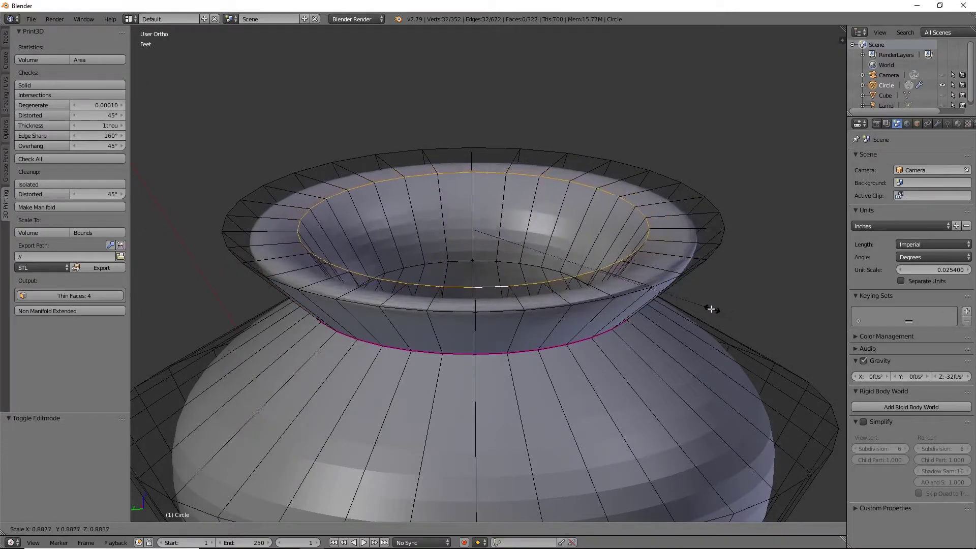
pyautogui.click(706, 307)
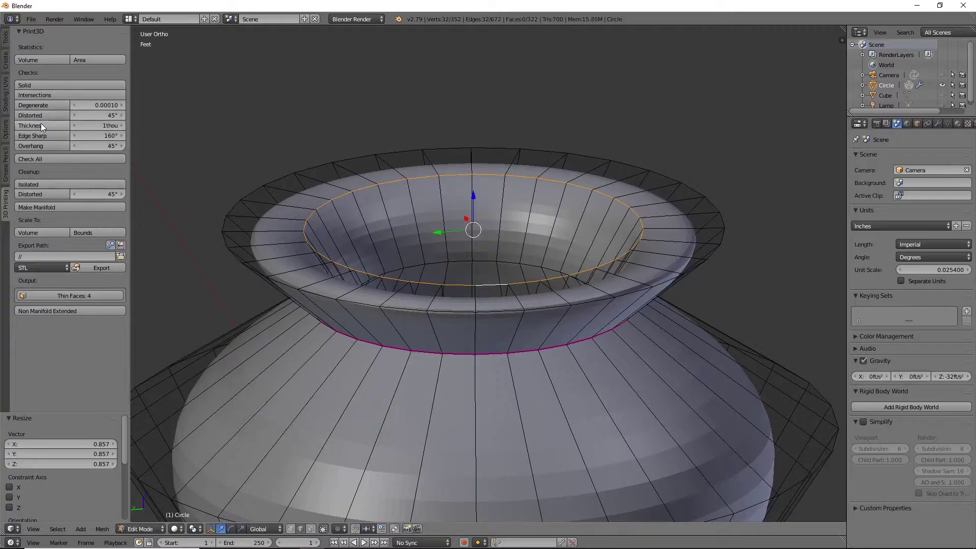
# Rerun the Intersections and Thickness checks and reselect the 4 faces still flagged thin
pyautogui.press('a')
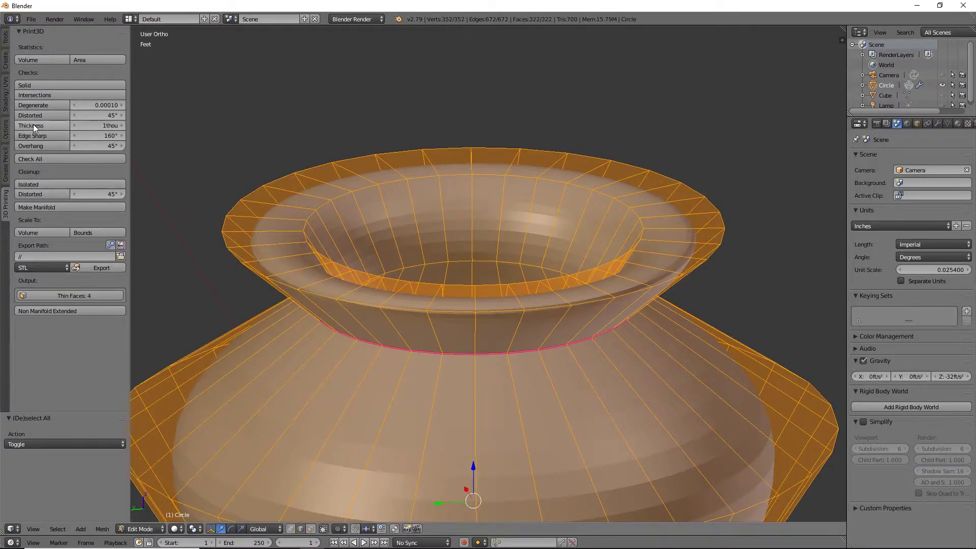
pyautogui.press('Tab')
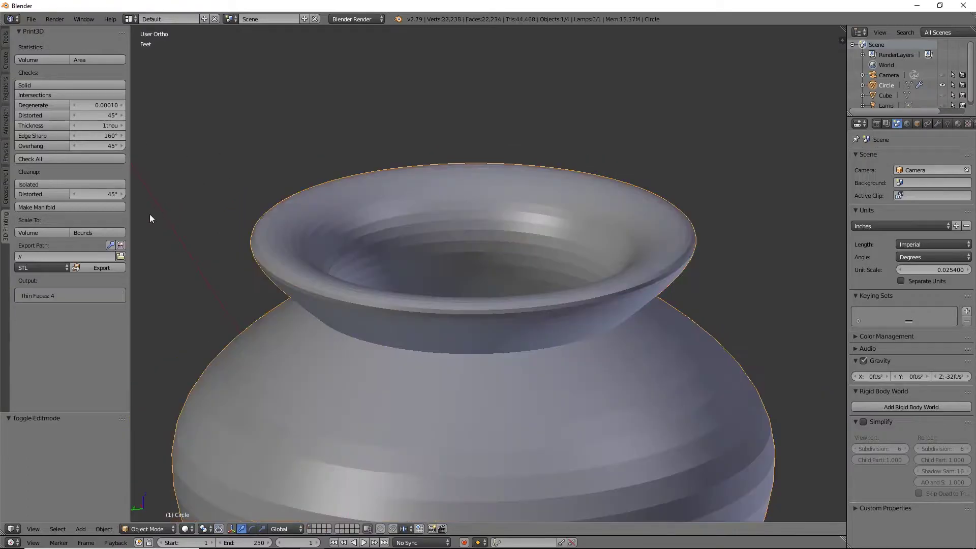
pyautogui.click(29, 96)
pyautogui.click(31, 124)
pyautogui.press('Tab')
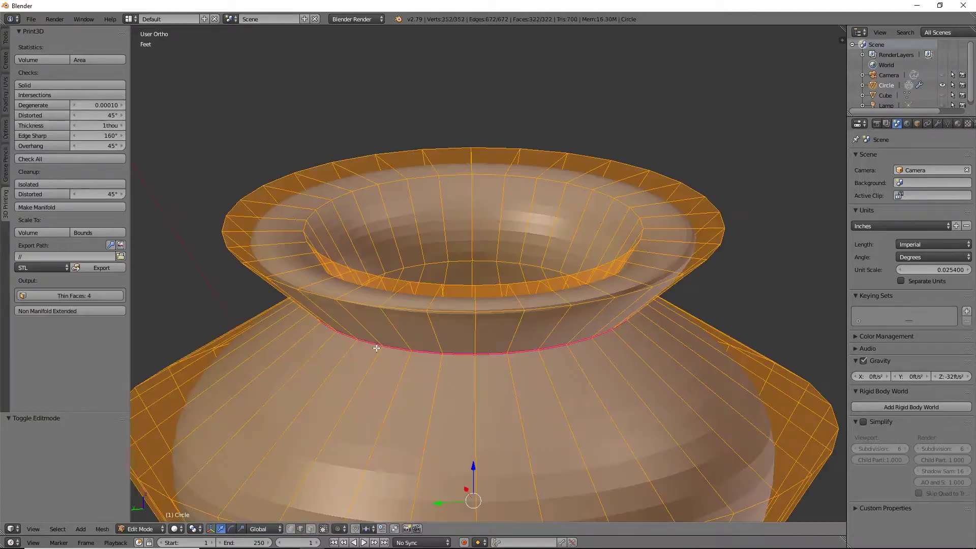
pyautogui.click(96, 295)
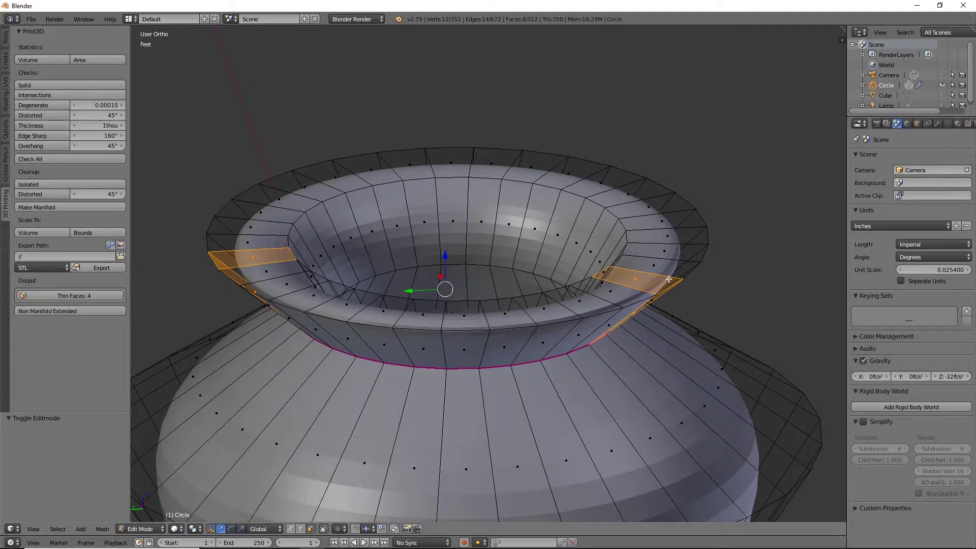
# Add a 2-cut loop cut around the top of the vase rim
pyautogui.hotkey('ctrl', 'r')
pyautogui.scroll(1, 645, 244)
pyautogui.click(645, 244)
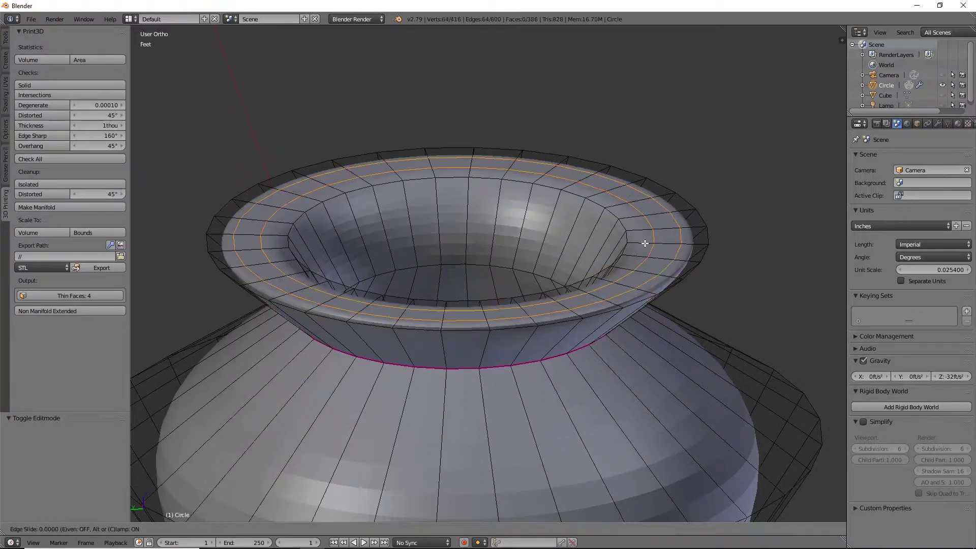
pyautogui.click(645, 244)
pyautogui.moveTo(481, 292); pyautogui.dragTo(580, 188, button='middle')
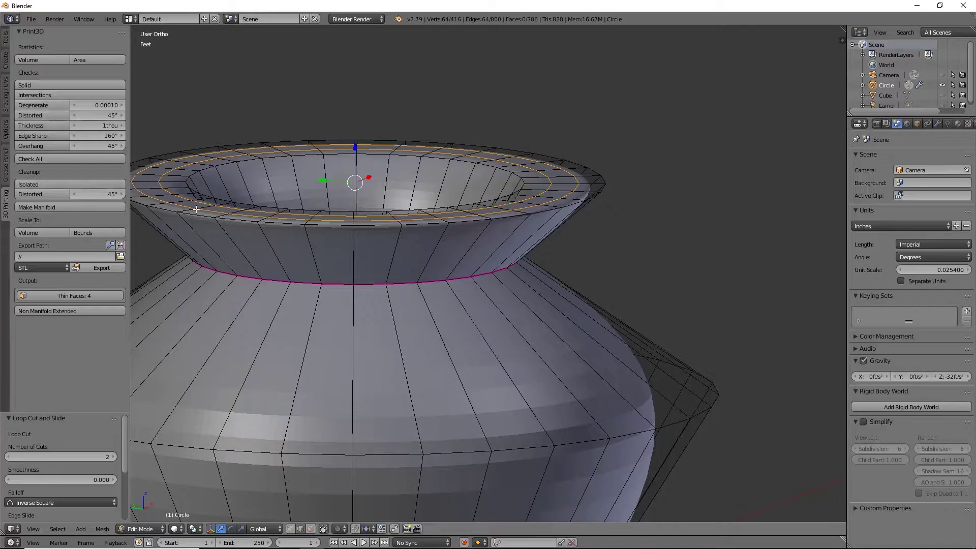
# Reselect the same four thin faces, then begin a loop cut on the inner wall
pyautogui.press('a')
pyautogui.press('a')
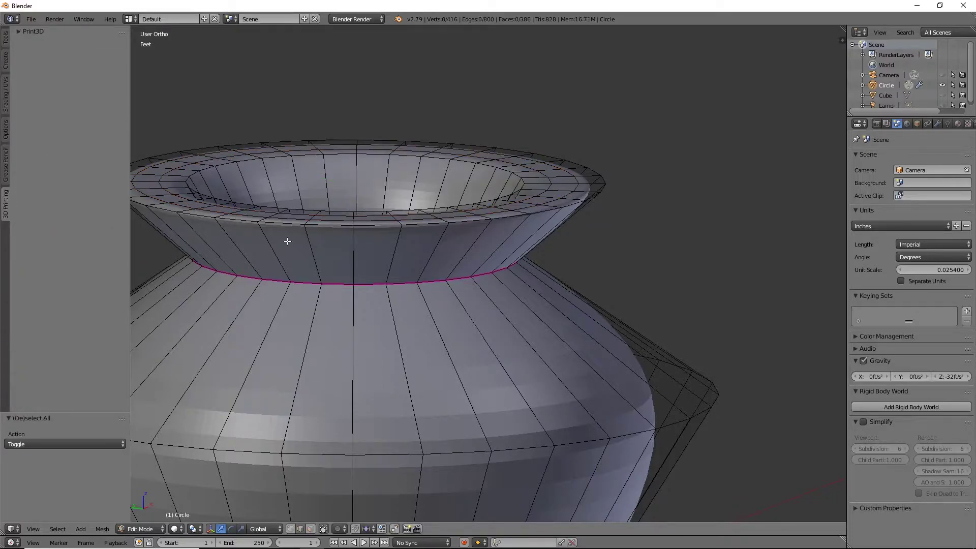
pyautogui.press('a')
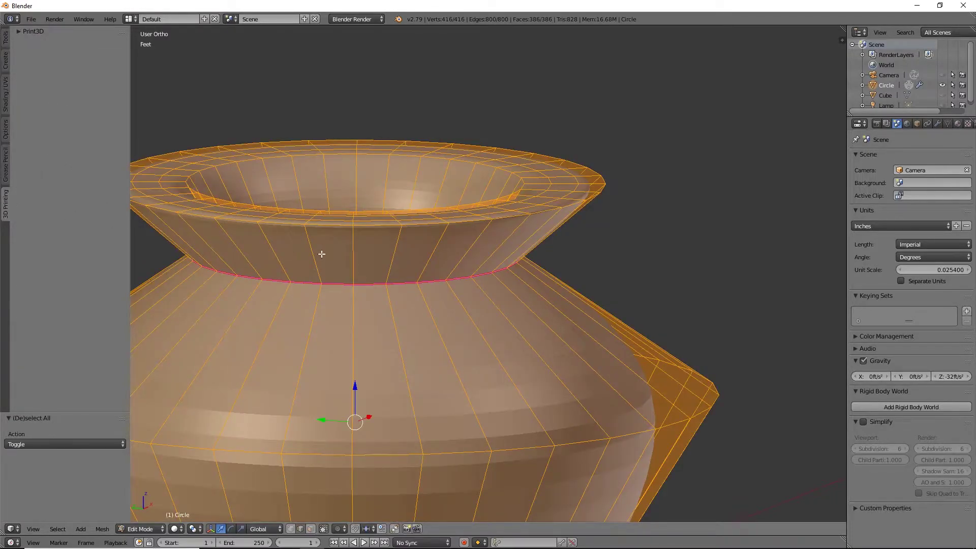
pyautogui.press('Tab')
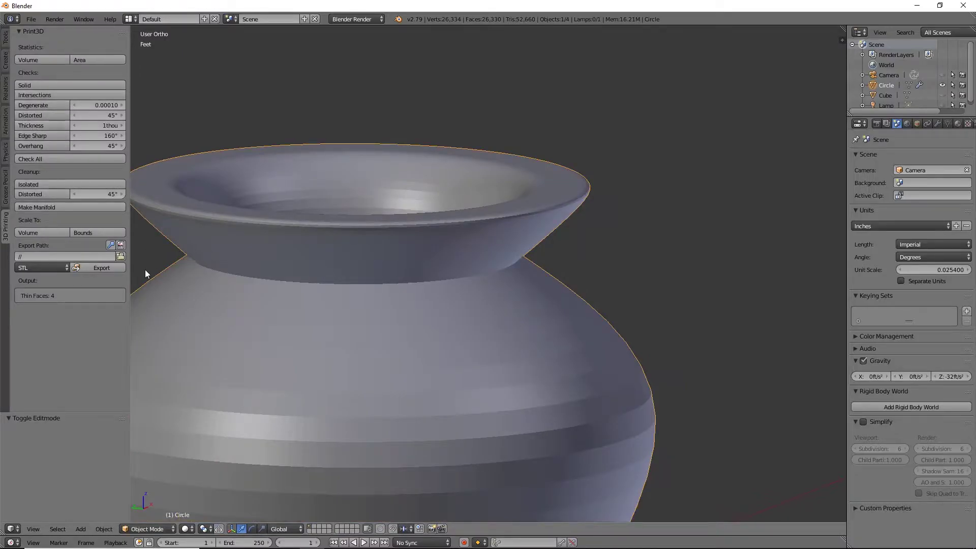
pyautogui.press('Tab')
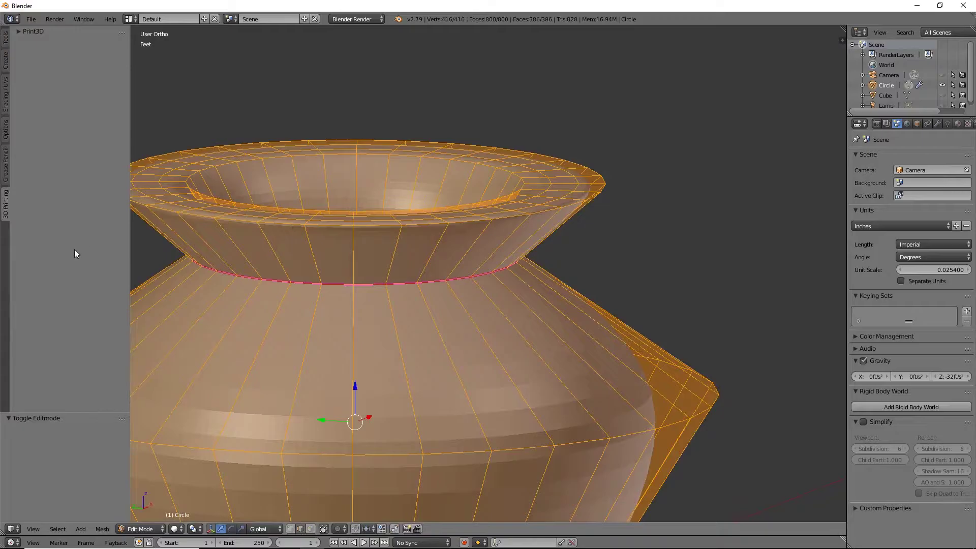
pyautogui.click(20, 32)
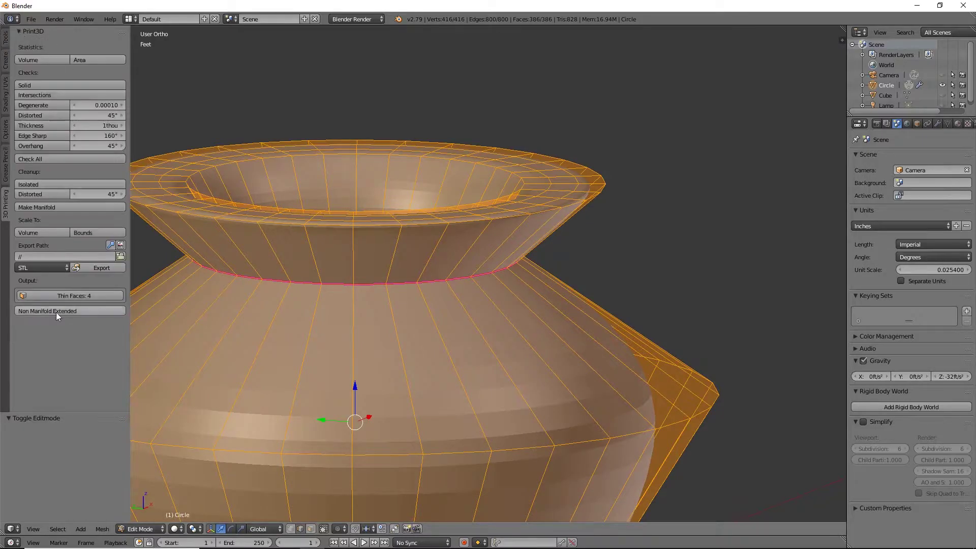
pyautogui.click(57, 296)
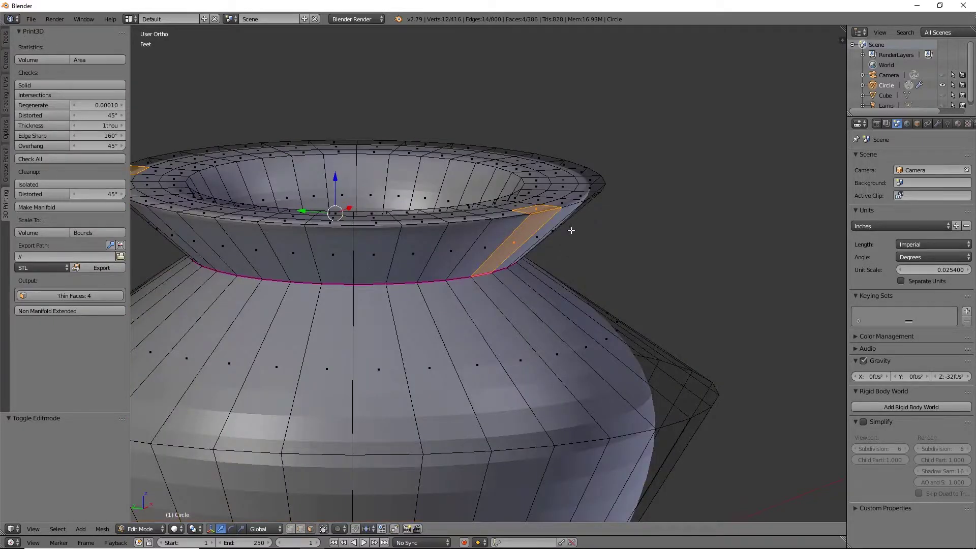
pyautogui.moveTo(564, 241); pyautogui.dragTo(574, 309, button='middle')
pyautogui.hotkey('ctrl', 'r')
# Add two more edge loops to the vase's inner wall
pyautogui.click(613, 307)
pyautogui.click(599, 329)
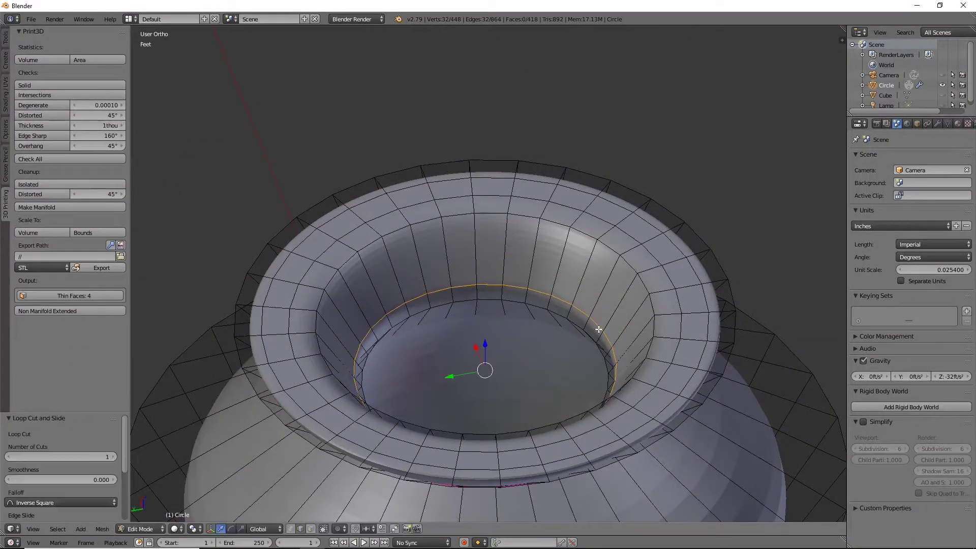
pyautogui.hotkey('ctrl', 'r')
pyautogui.click(551, 326)
pyautogui.click(556, 313)
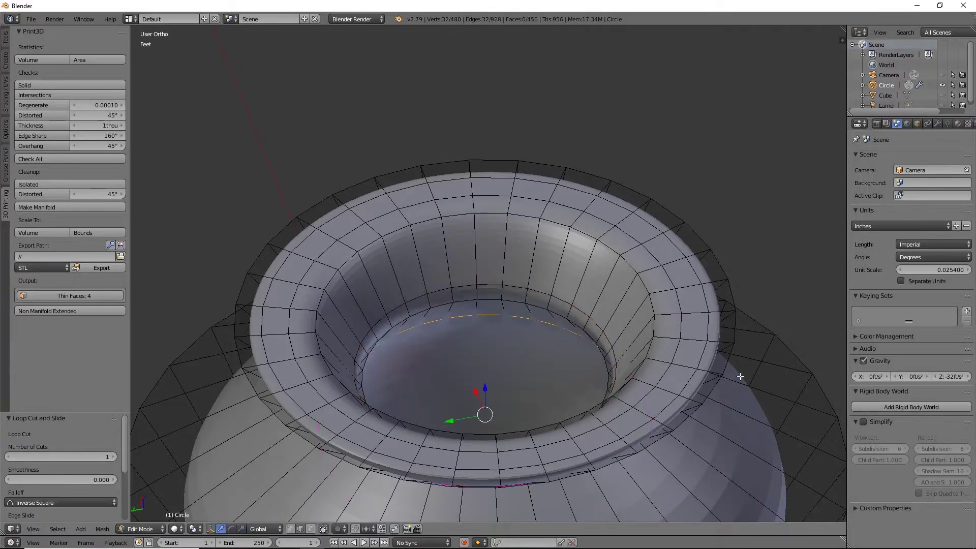
# Rerun the wall thickness check and inspect the remaining thin faces near the rim
pyautogui.moveTo(557, 312); pyautogui.dragTo(727, 357, button='middle')
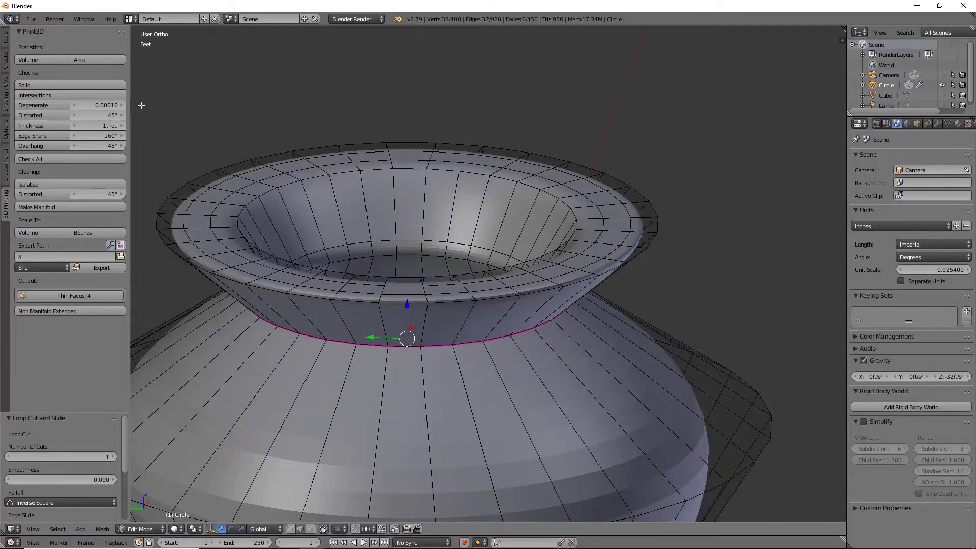
pyautogui.click(54, 126)
pyautogui.click(84, 296)
pyautogui.press('KP_Decimal')
pyautogui.moveTo(694, 287); pyautogui.dragTo(460, 266, button='middle')
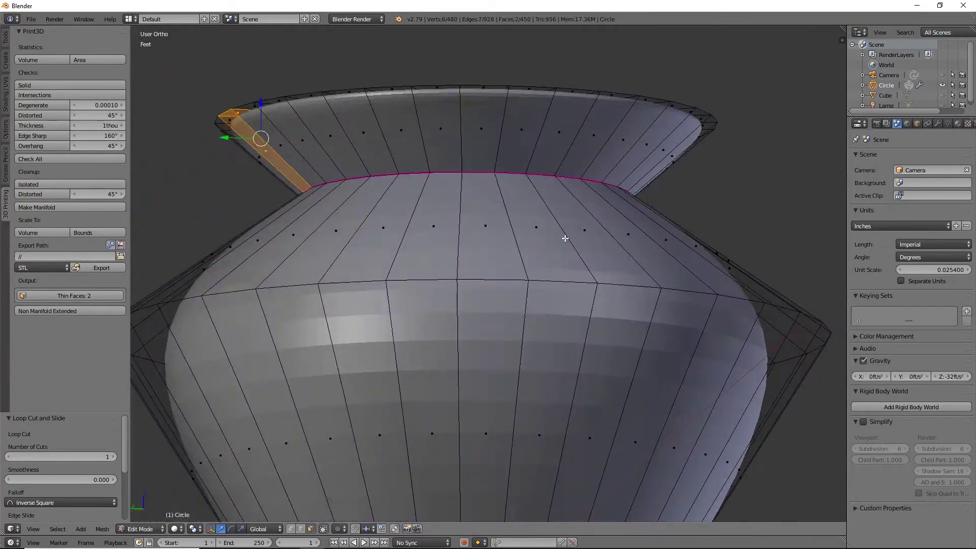
pyautogui.moveTo(565, 238); pyautogui.dragTo(592, 263, button='middle')
pyautogui.keyDown('alt'); pyautogui.keyDown('shift'); pyautogui.click(511, 277); pyautogui.keyUp('shift'); pyautogui.keyUp('alt')
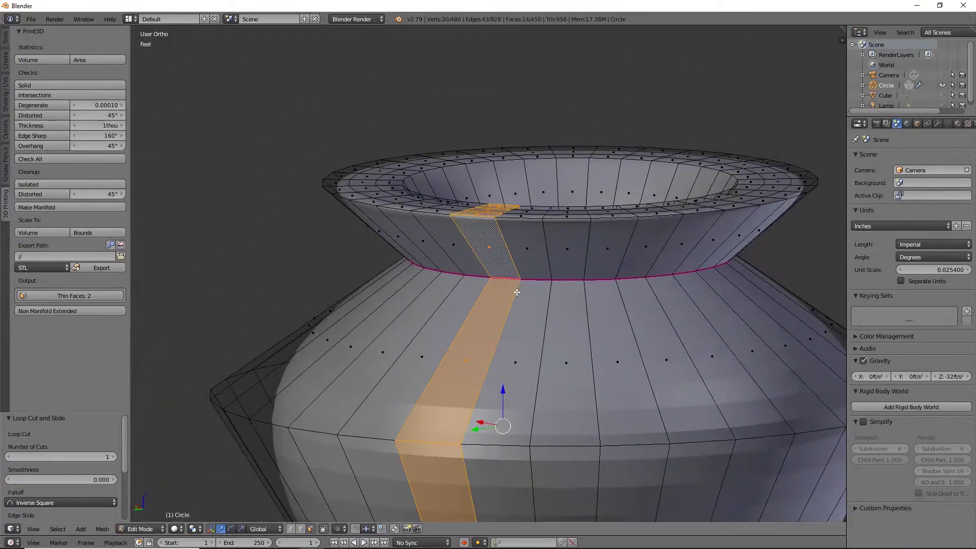
pyautogui.keyDown('alt'); pyautogui.click(538, 282); pyautogui.keyUp('alt')
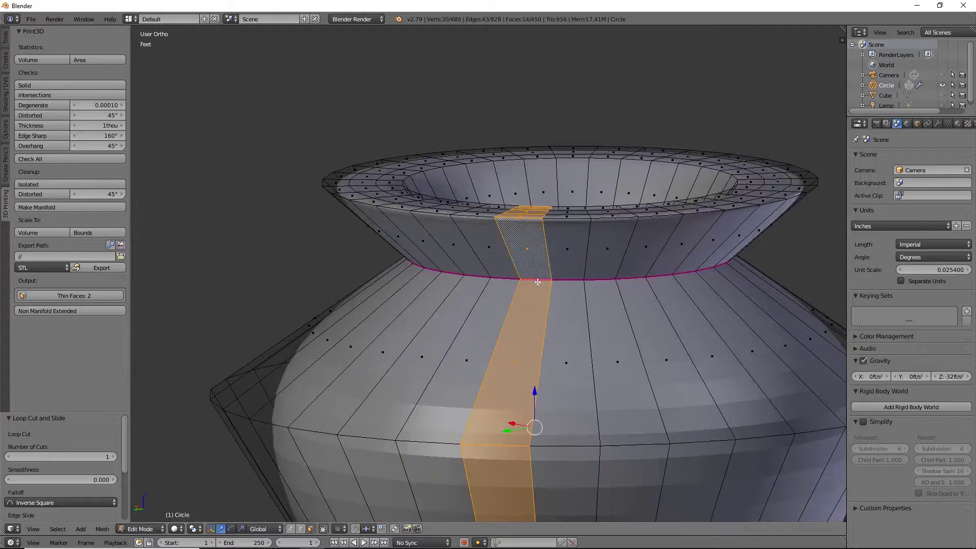
# Select the neck edge loop and enlarge it outward to a 1.068 scale
pyautogui.click(300, 529)
pyautogui.keyDown('alt'); pyautogui.click(506, 281); pyautogui.keyUp('alt')
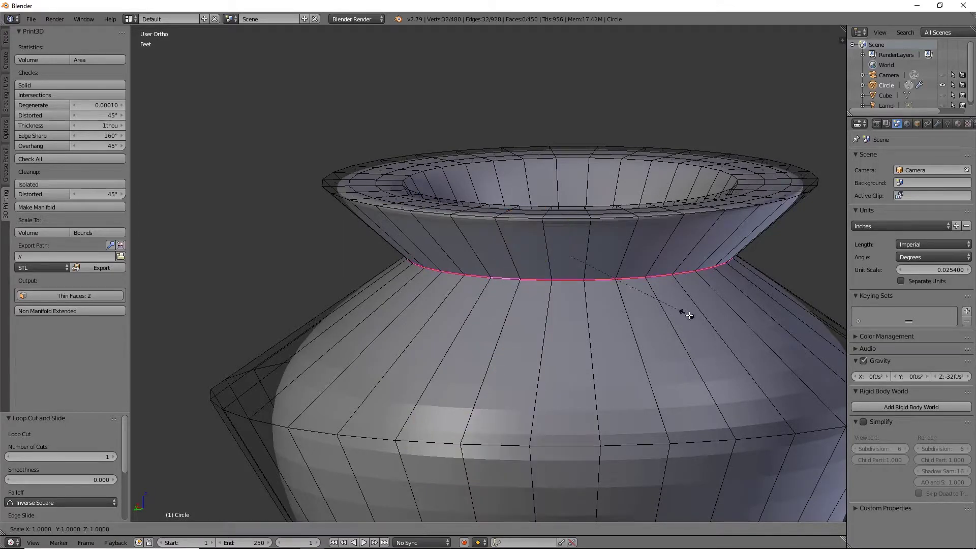
pyautogui.press('s')
pyautogui.click(701, 322)
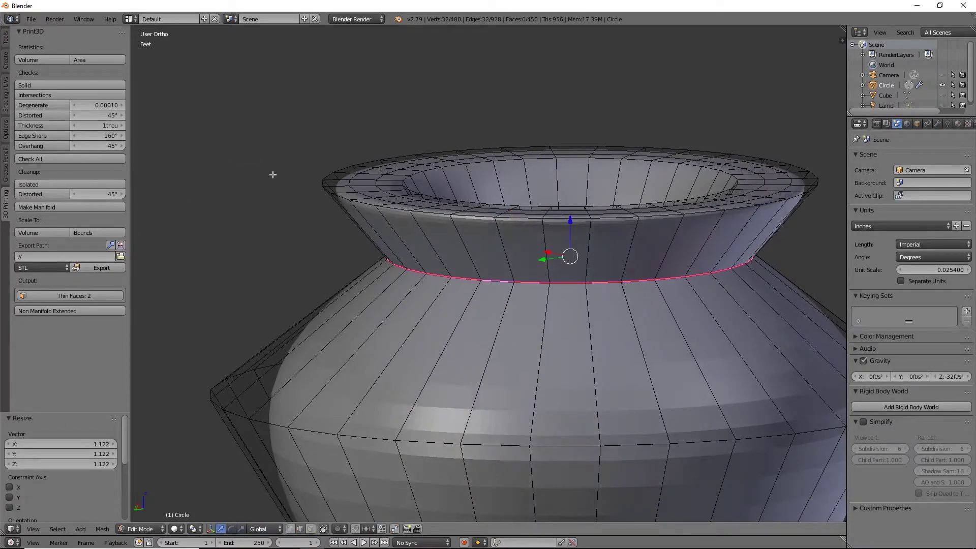
pyautogui.press('a')
pyautogui.press('a')
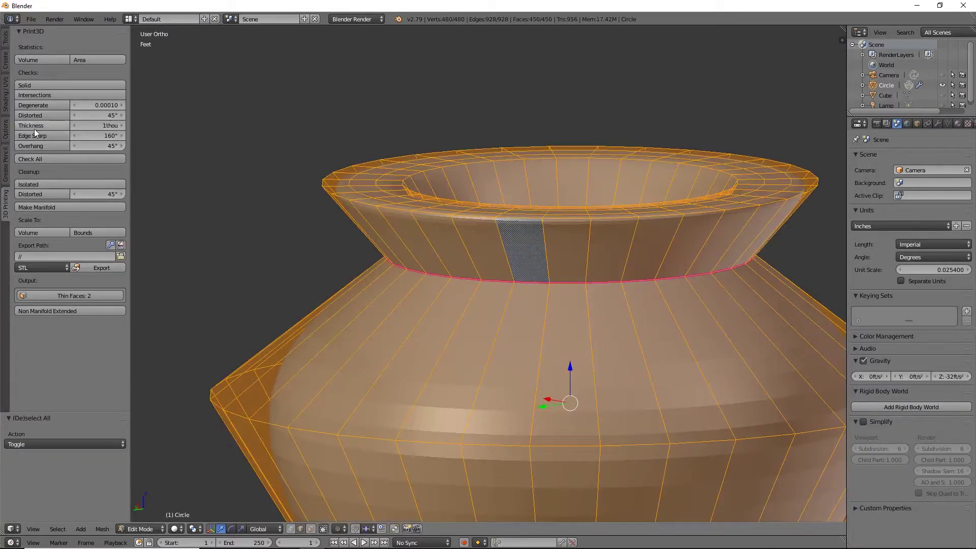
pyautogui.click(79, 296)
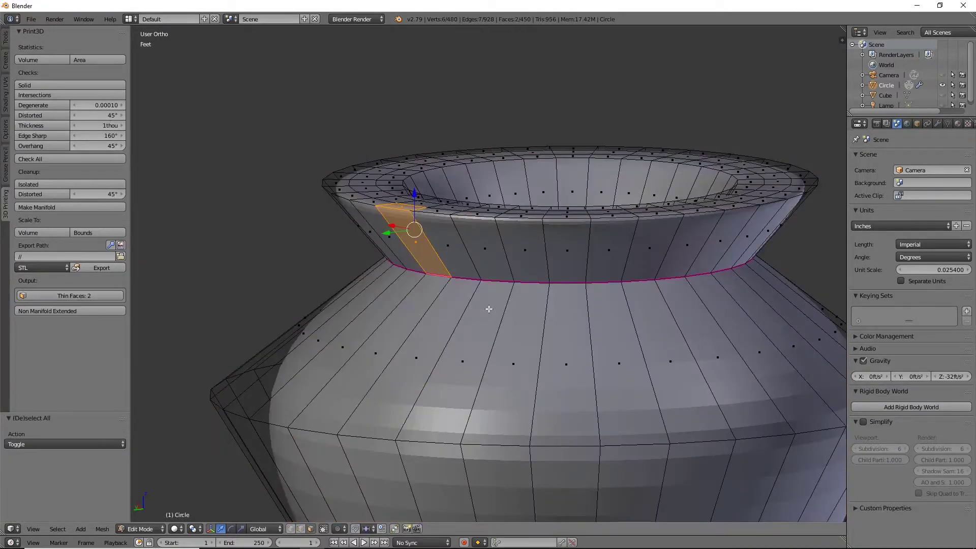
pyautogui.click(306, 529)
pyautogui.keyDown('alt'); pyautogui.rightClick(465, 278); pyautogui.keyUp('alt')
pyautogui.press('s')
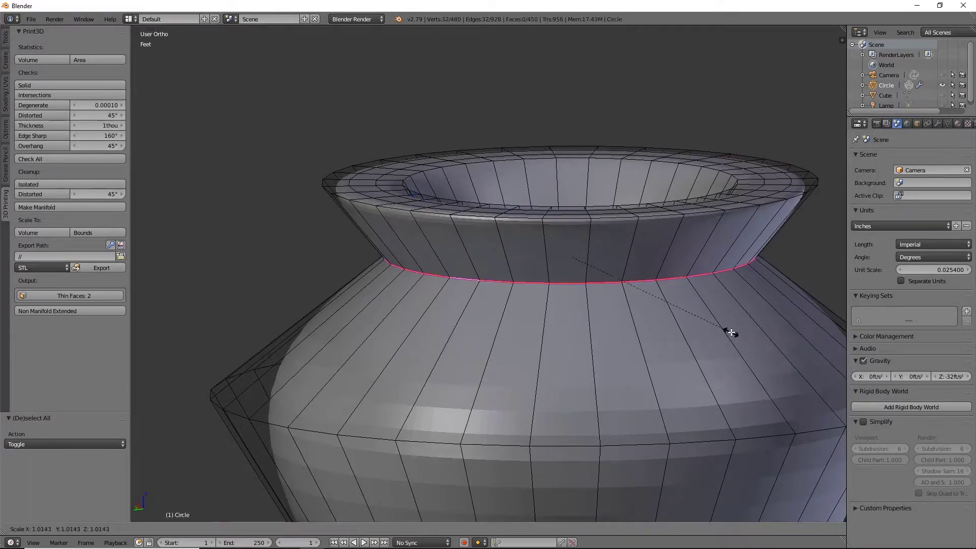
pyautogui.click(738, 336)
# Recheck the two remaining thin faces from several angles
pyautogui.moveTo(764, 332); pyautogui.dragTo(727, 323, button='middle')
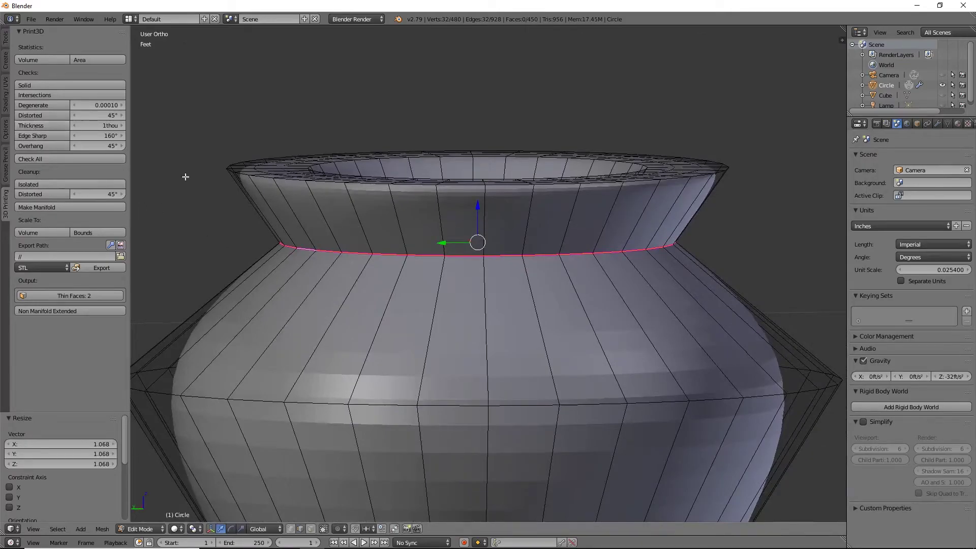
pyautogui.click(88, 290)
pyautogui.moveTo(279, 273); pyautogui.dragTo(291, 278, button='middle')
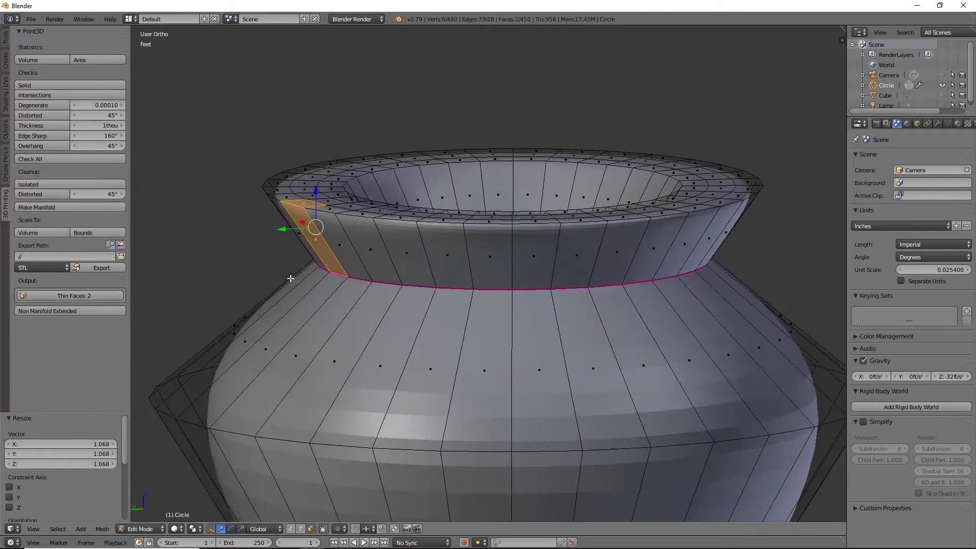
pyautogui.keyDown('shift'); pyautogui.moveTo(447, 276); pyautogui.dragTo(417, 258, button='middle'); pyautogui.keyUp('shift')
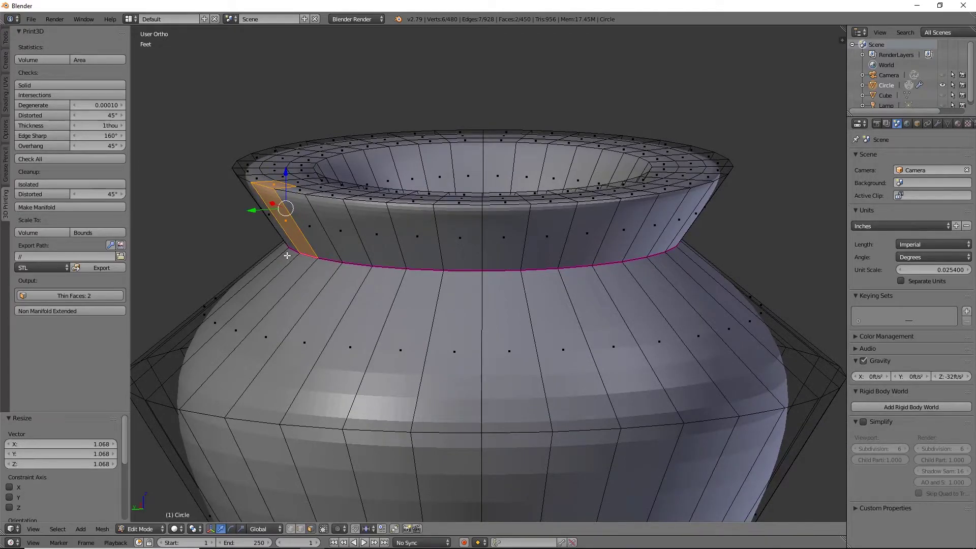
pyautogui.moveTo(287, 256); pyautogui.dragTo(395, 322, button='middle')
pyautogui.scroll(-5, 445, 220)
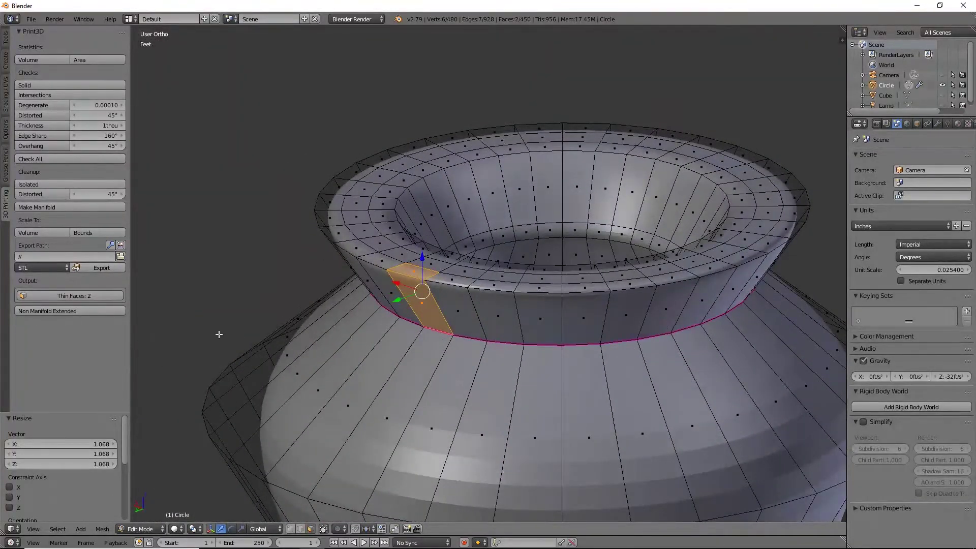
# In Object Mode, set the export path to Desktop and export untitled-Circle.stl
pyautogui.press('Tab')
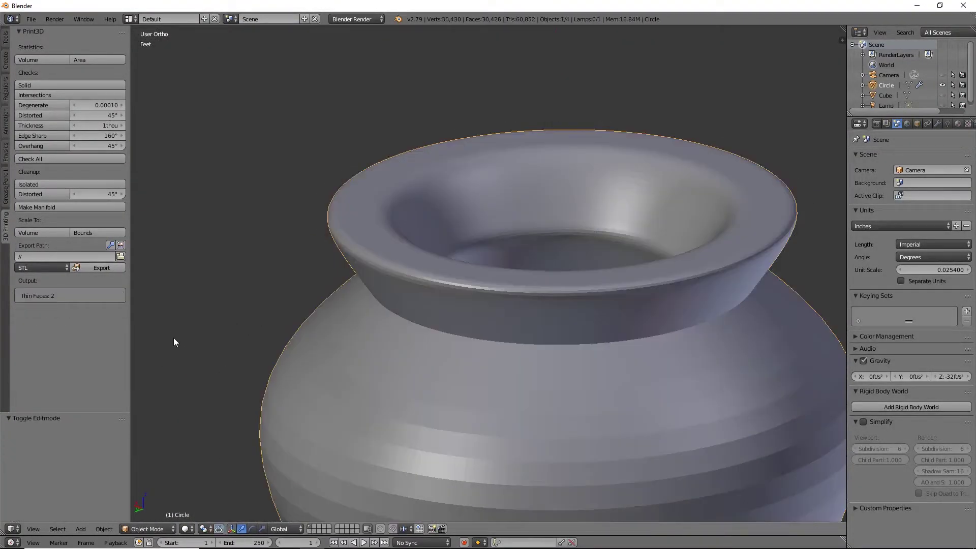
pyautogui.click(121, 256)
pyautogui.press('Return')
pyautogui.click(100, 268)
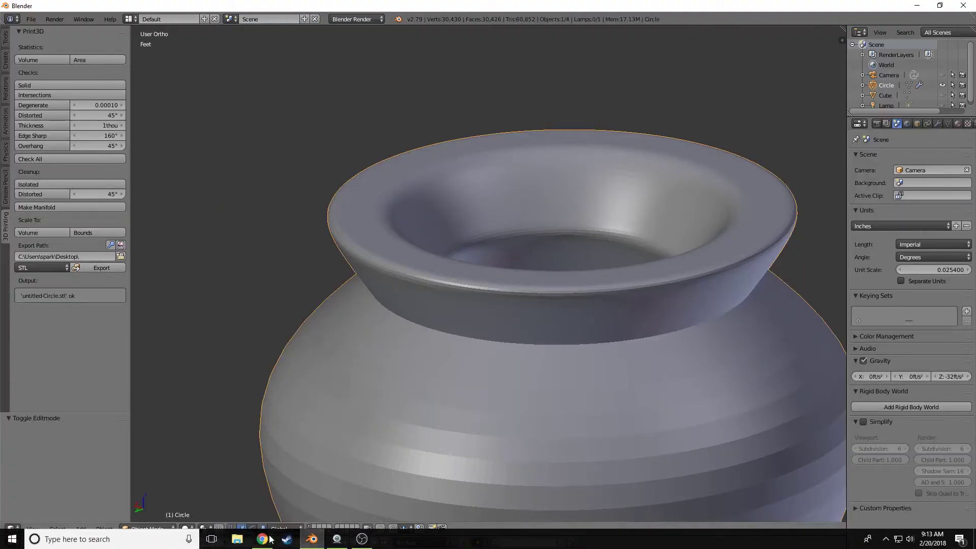
# Upload untitled-Circle.stl to Shapeways in inches, giving a 2.54 × 2.616 × 2.32 cm model
pyautogui.click(262, 539)
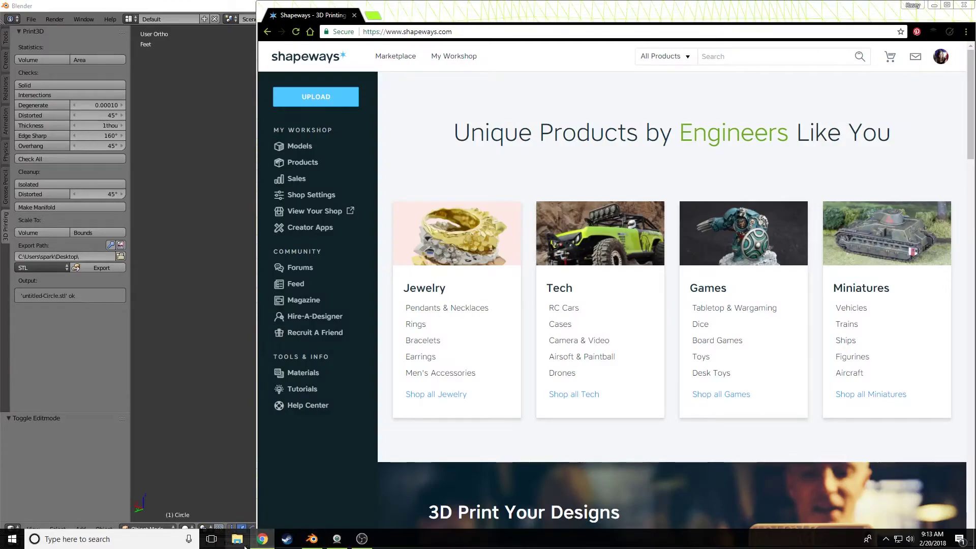
pyautogui.click(322, 108)
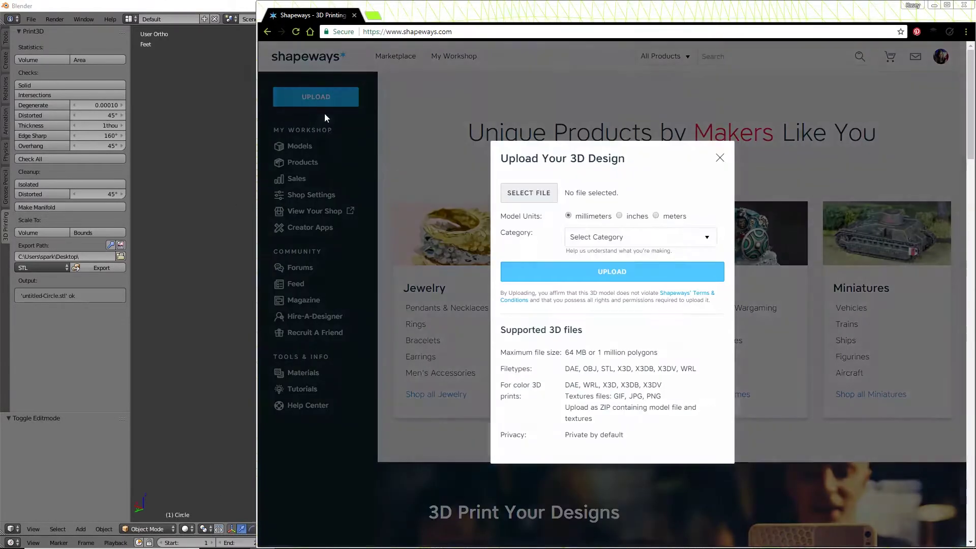
pyautogui.click(539, 189)
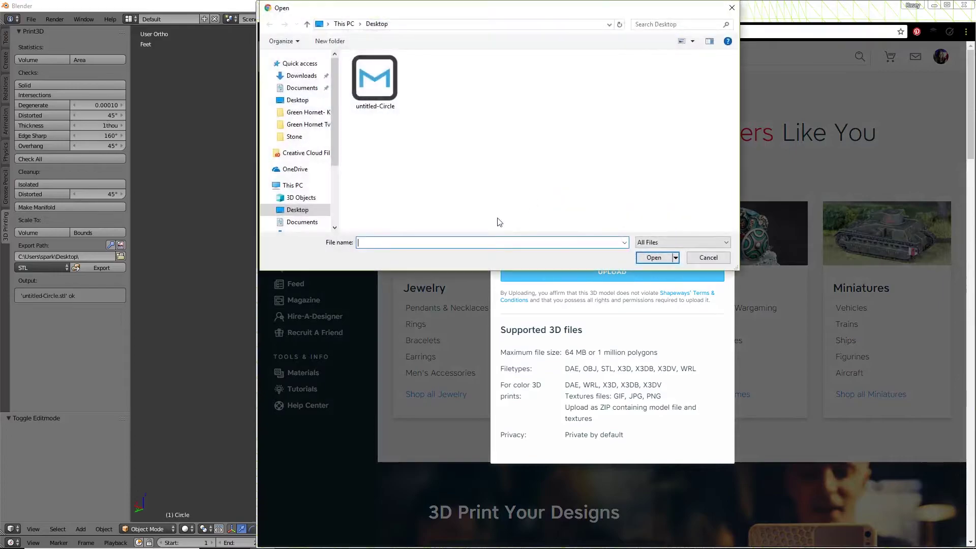
pyautogui.click(386, 76)
pyautogui.doubleClick(386, 76)
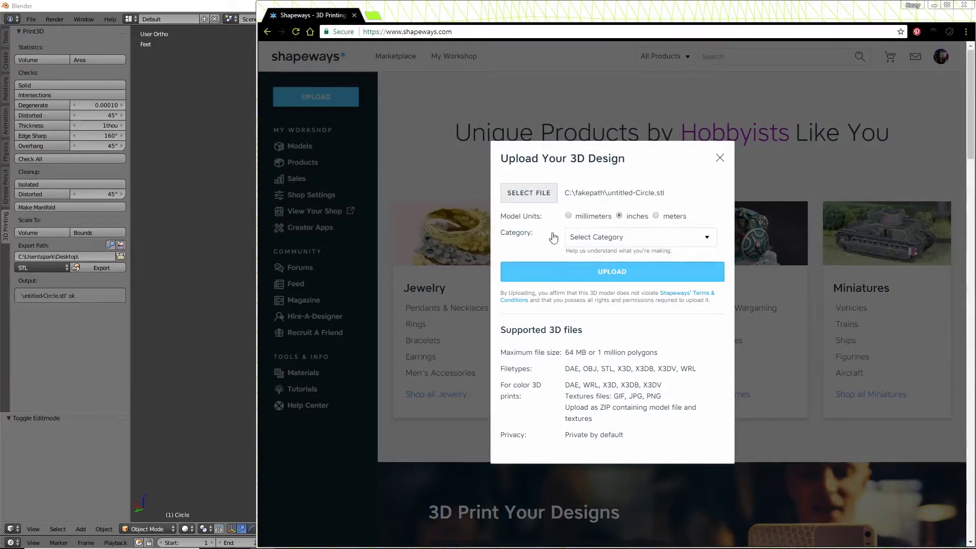
pyautogui.click(629, 274)
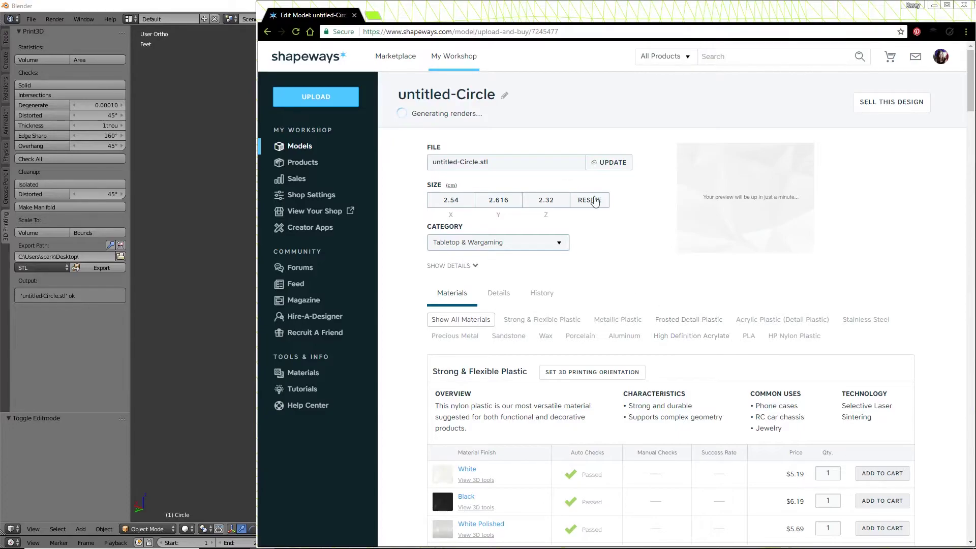
# Cancel the Resize options, then open the issues for Matte Black Porcelain
pyautogui.click(590, 199)
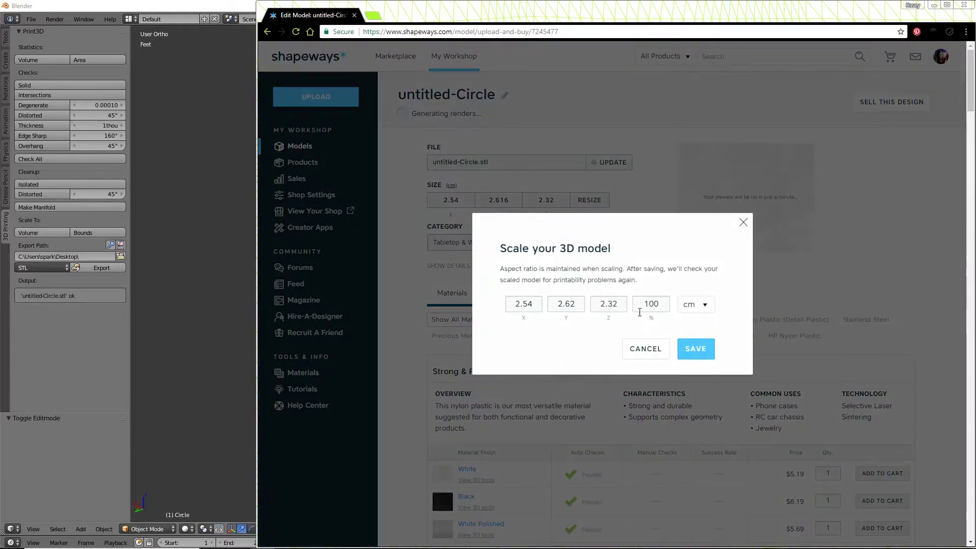
pyautogui.click(743, 222)
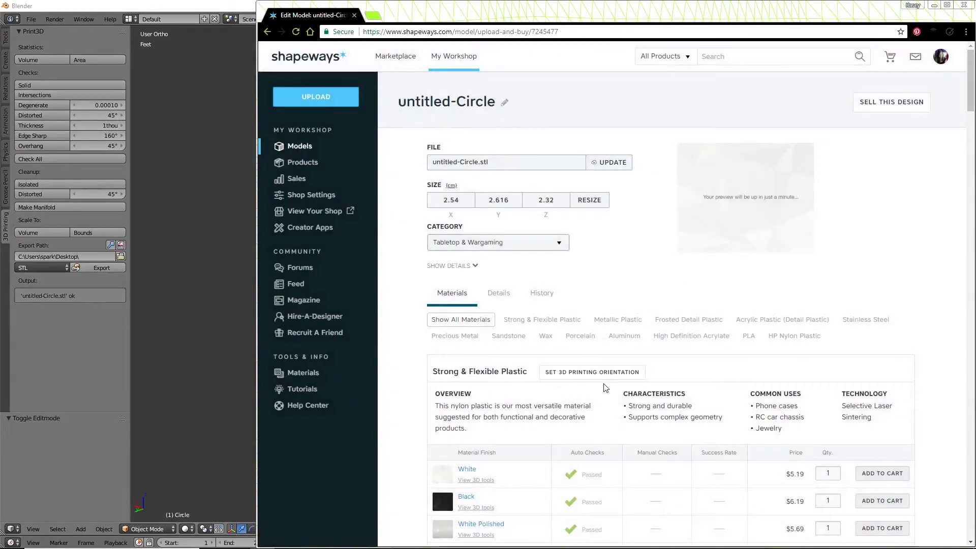
pyautogui.scroll(-7, 606, 375)
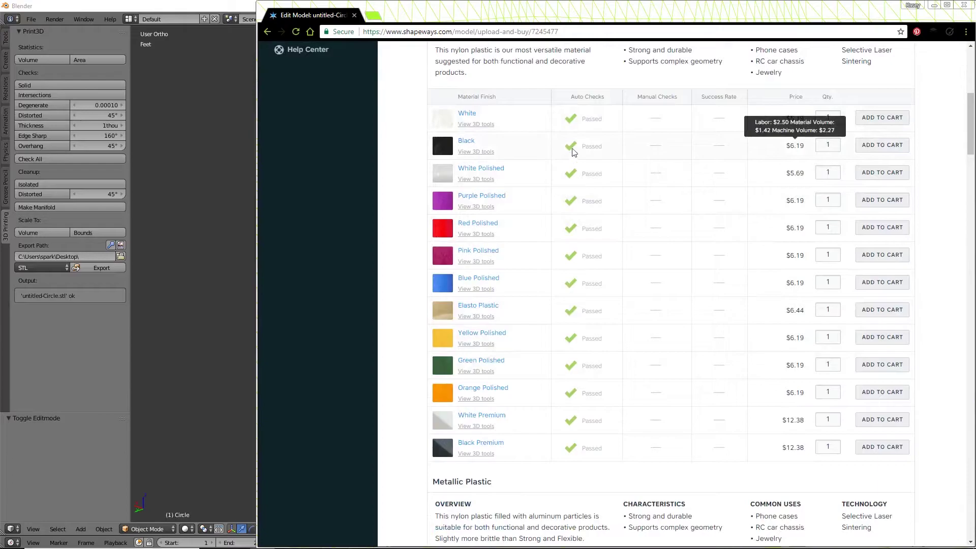
pyautogui.scroll(-9, 585, 356)
pyautogui.scroll(-18, 606, 322)
pyautogui.scroll(-12, 607, 326)
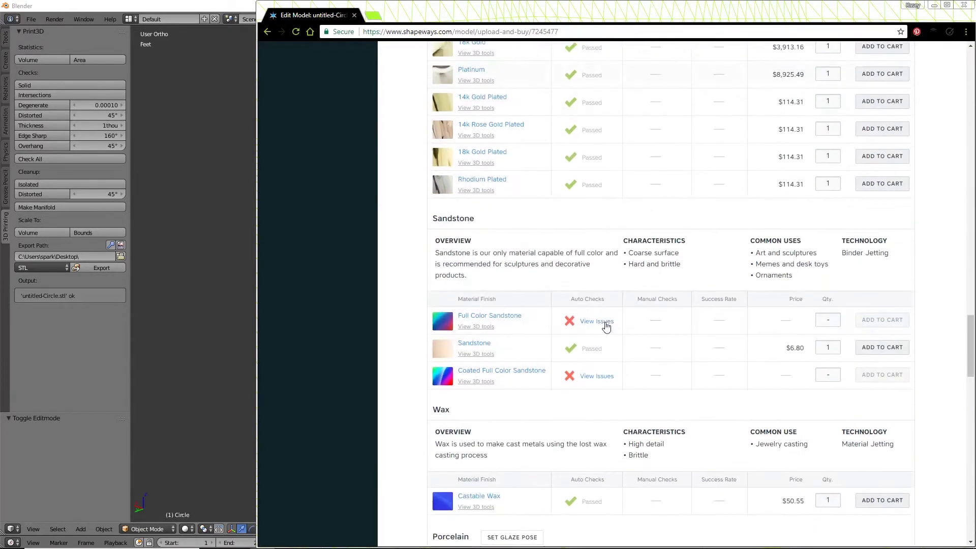
pyautogui.scroll(-5, 633, 295)
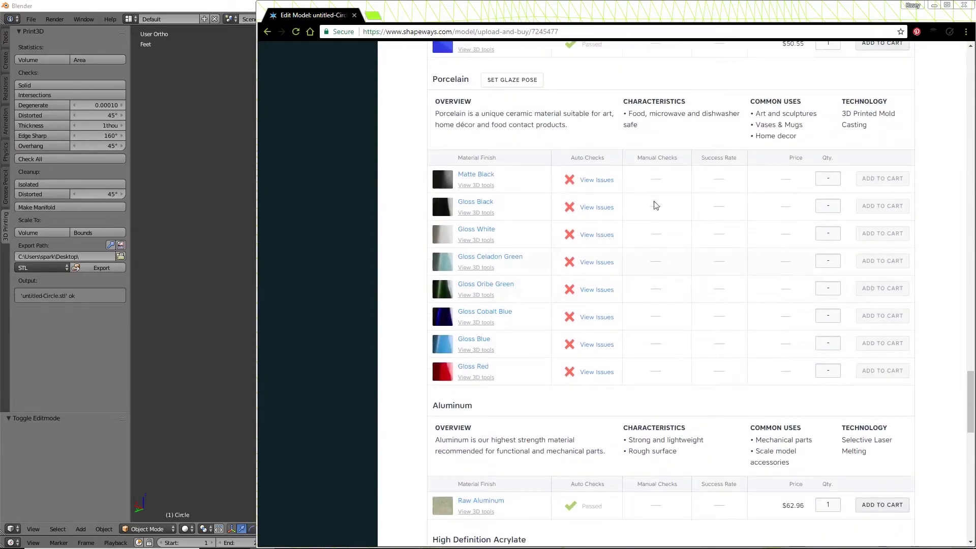
pyautogui.click(590, 187)
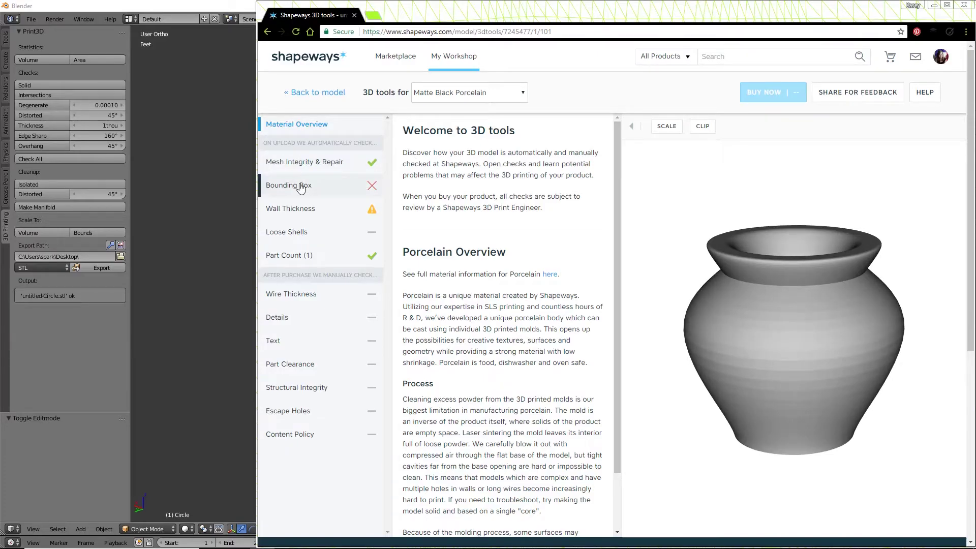
# Read the Bounding Box guidelines, then show the Wall Thickness heatmap with the rim marked red
pyautogui.click(301, 186)
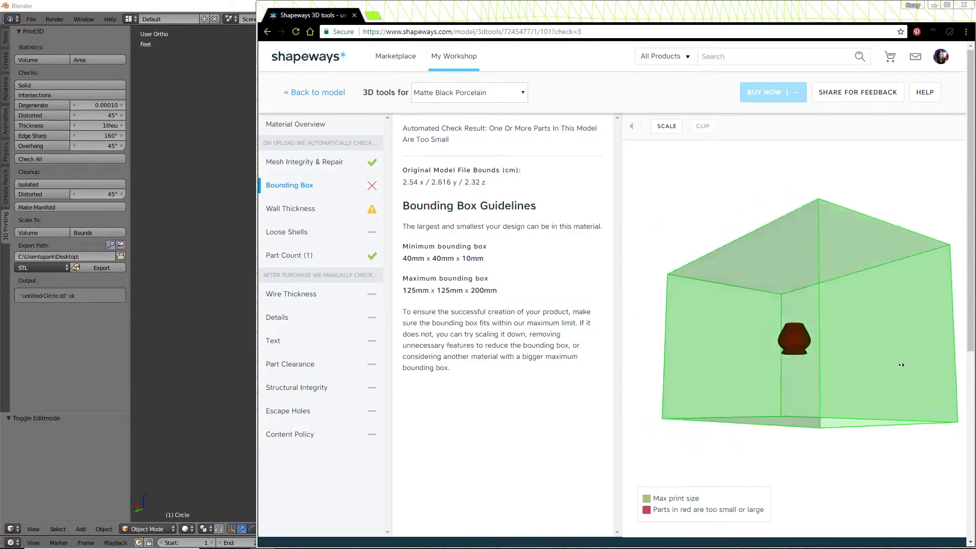
pyautogui.scroll(-2, 900, 364)
pyautogui.scroll(2, 898, 415)
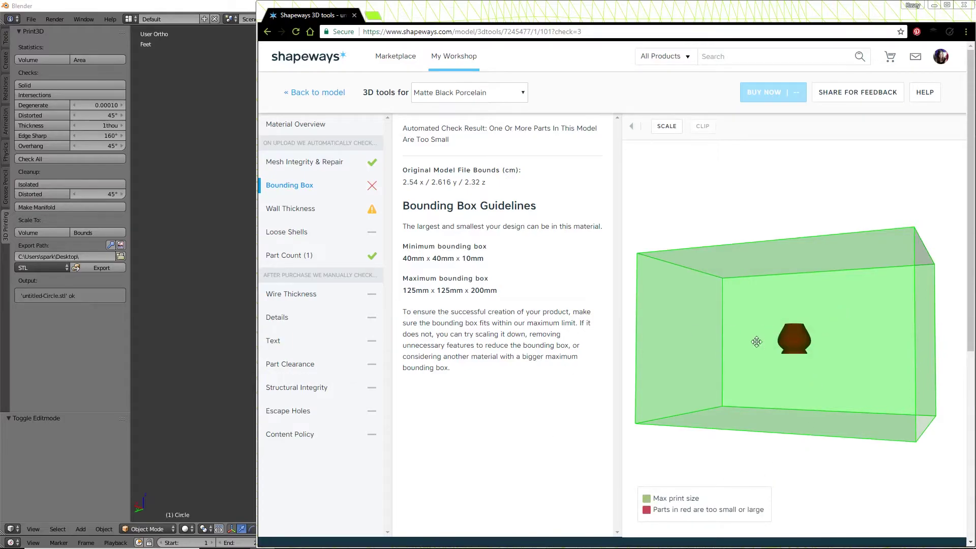
pyautogui.click(308, 213)
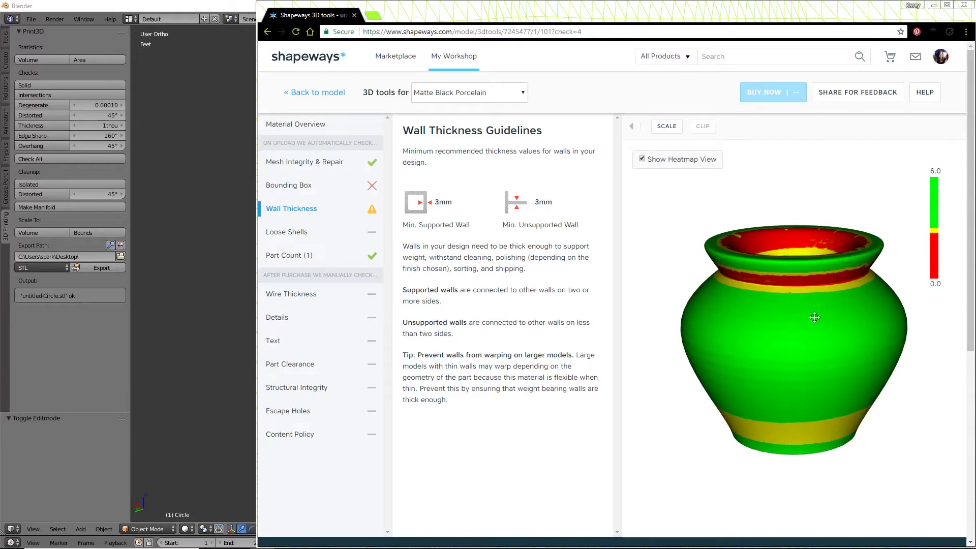
pyautogui.scroll(-1, 876, 272)
pyautogui.moveTo(876, 272); pyautogui.dragTo(711, 224)
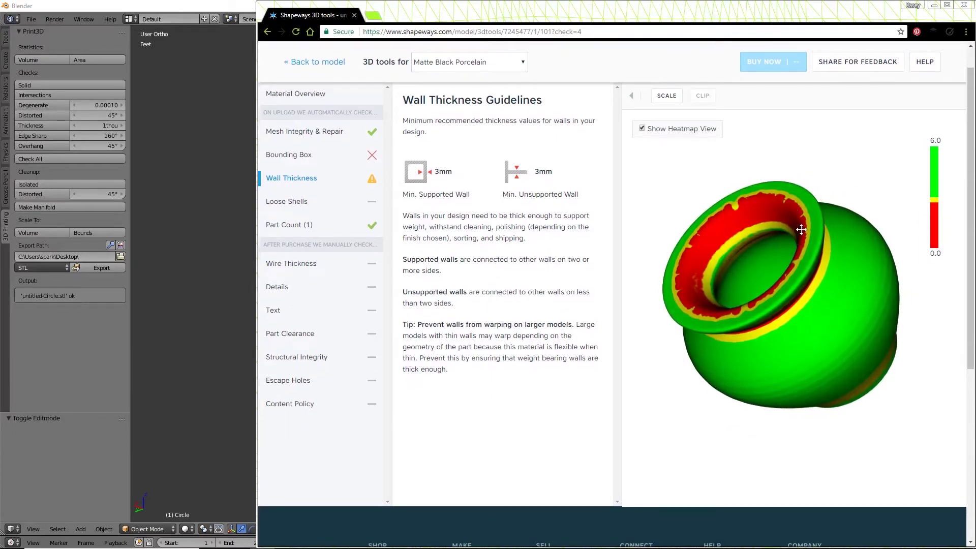
pyautogui.scroll(5, 716, 219)
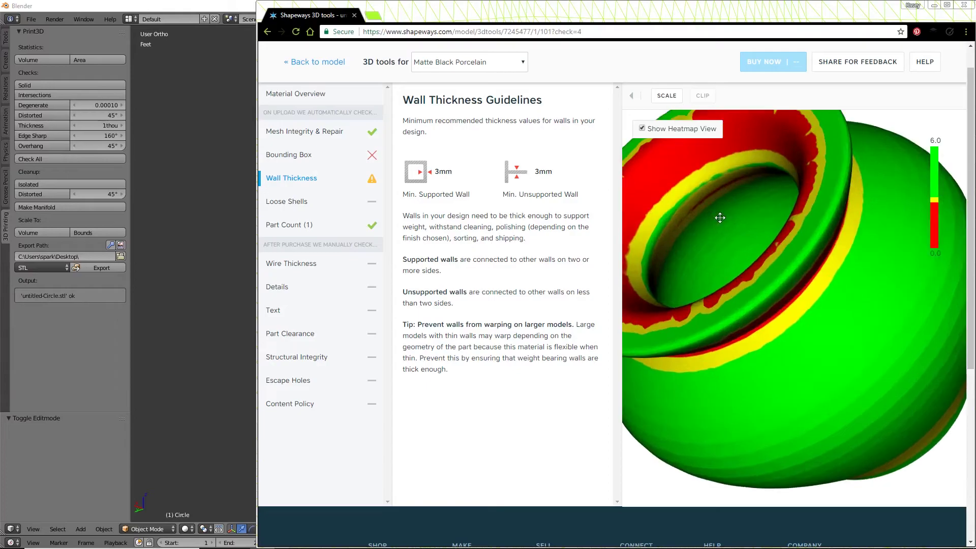
pyautogui.moveTo(783, 275); pyautogui.dragTo(790, 343)
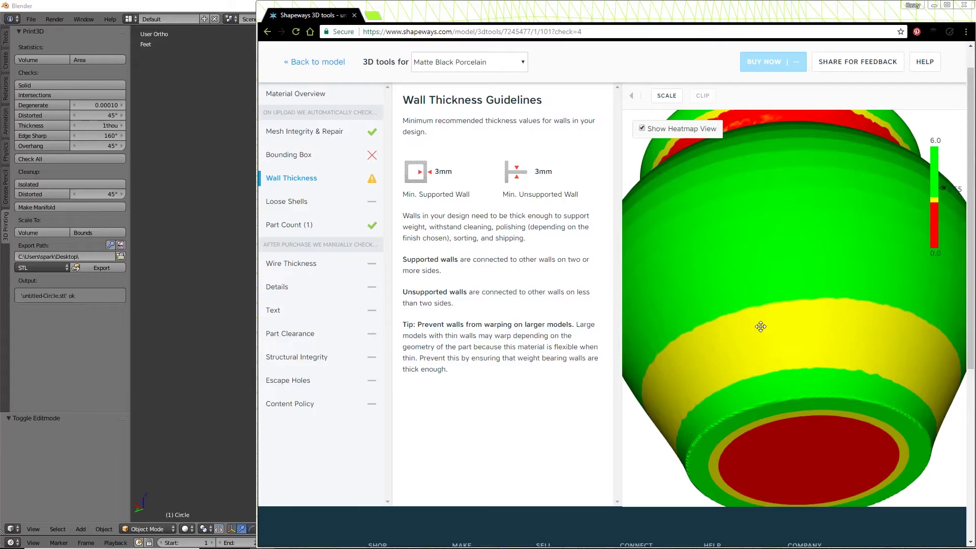
pyautogui.moveTo(762, 321); pyautogui.dragTo(808, 154)
pyautogui.moveTo(797, 258); pyautogui.dragTo(973, 232)
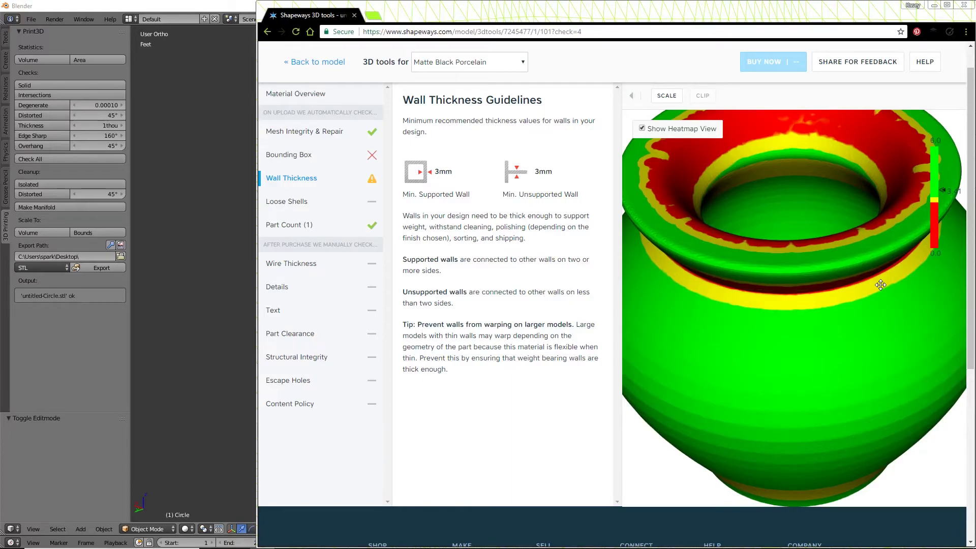
pyautogui.moveTo(835, 316); pyautogui.dragTo(843, 242)
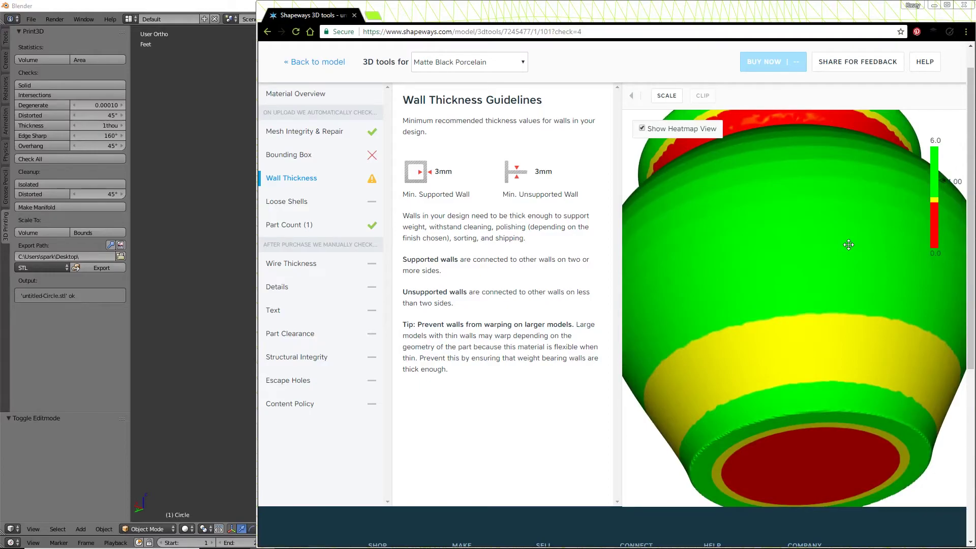
pyautogui.moveTo(824, 195); pyautogui.dragTo(828, 279)
pyautogui.scroll(-10, 575, 413)
pyautogui.scroll(9, 571, 306)
pyautogui.scroll(1, 571, 305)
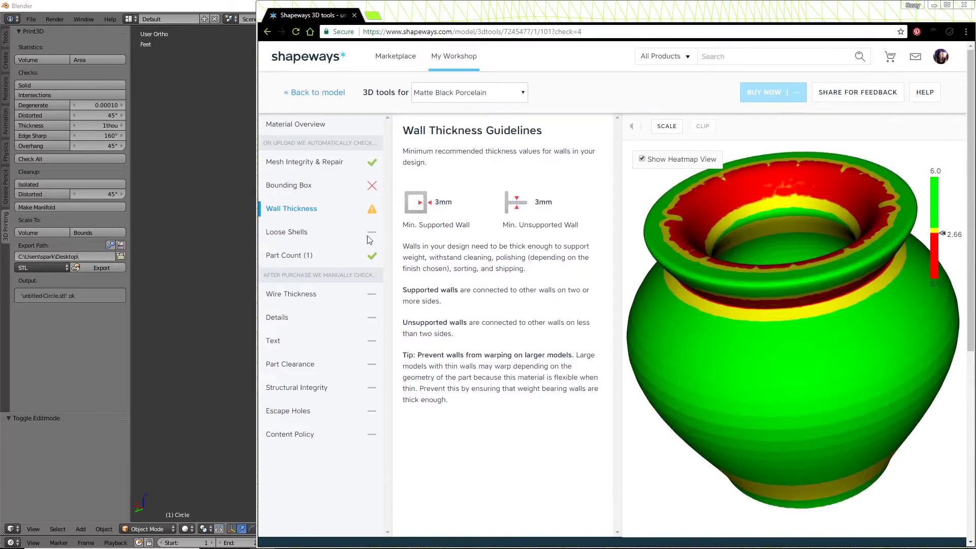
pyautogui.click(285, 186)
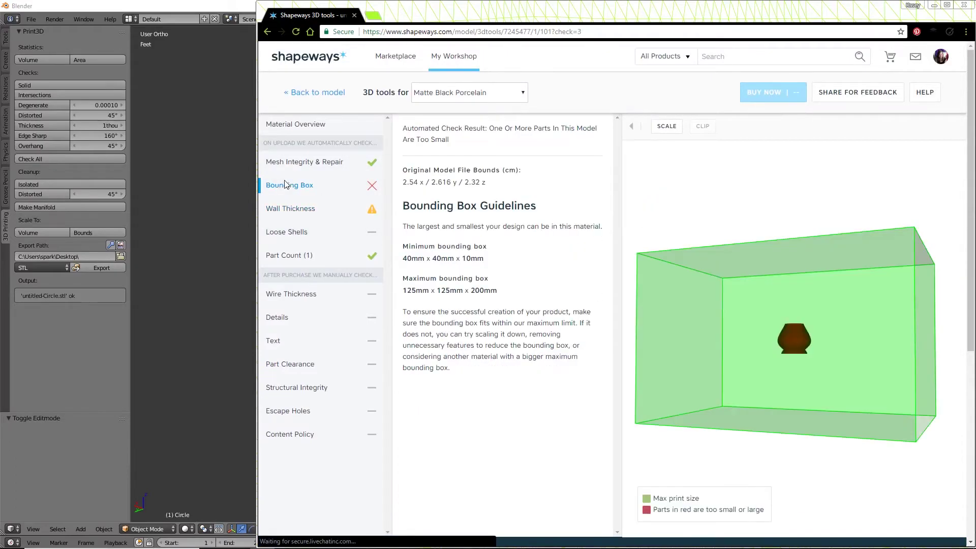
pyautogui.click(319, 215)
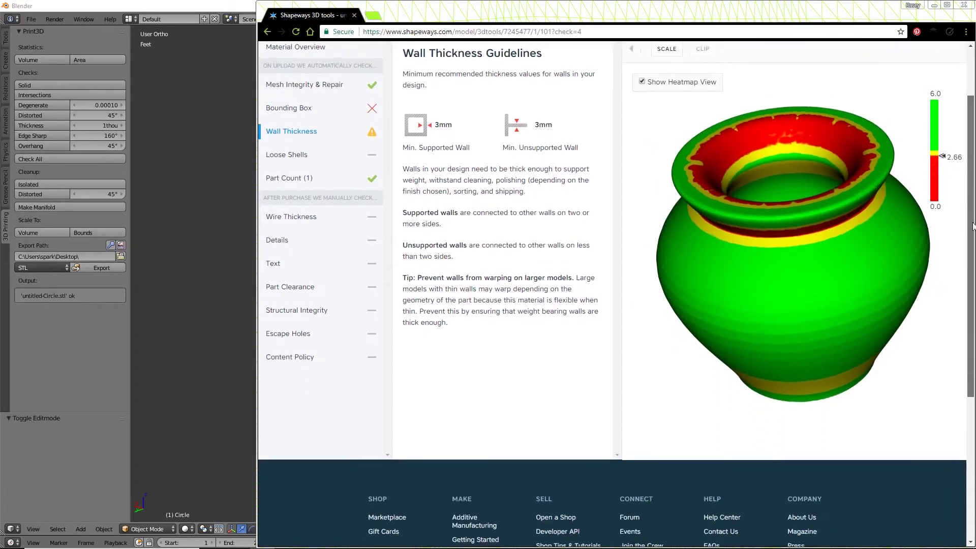
pyautogui.scroll(-2, 692, 91)
# Hide the heatmap and run Fix Thin Walls, bringing the price to $19.03
pyautogui.click(643, 79)
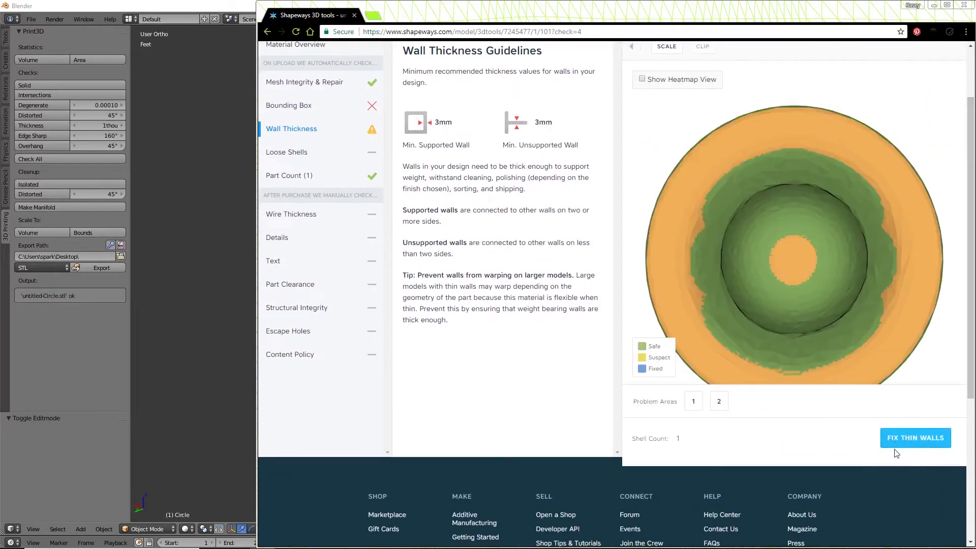
pyautogui.moveTo(799, 214); pyautogui.dragTo(793, 163)
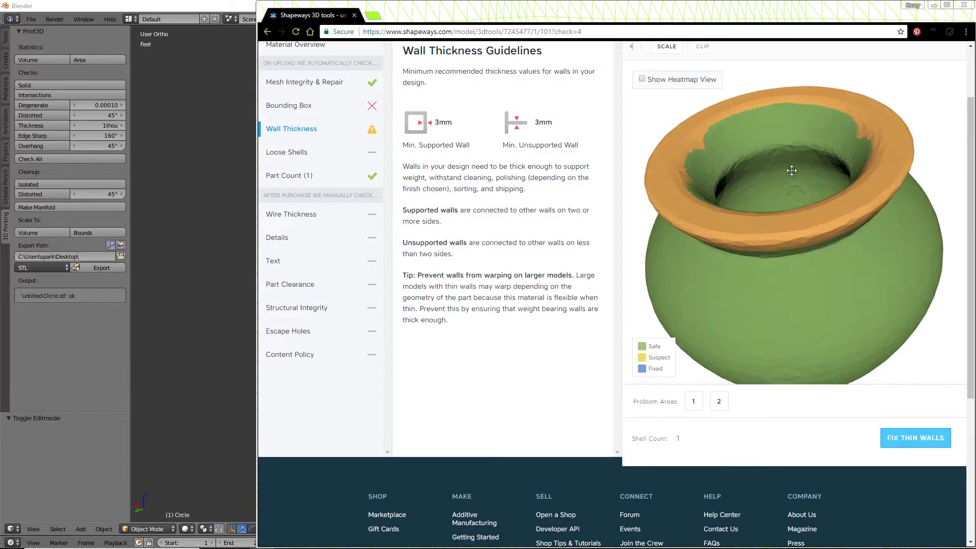
pyautogui.click(917, 437)
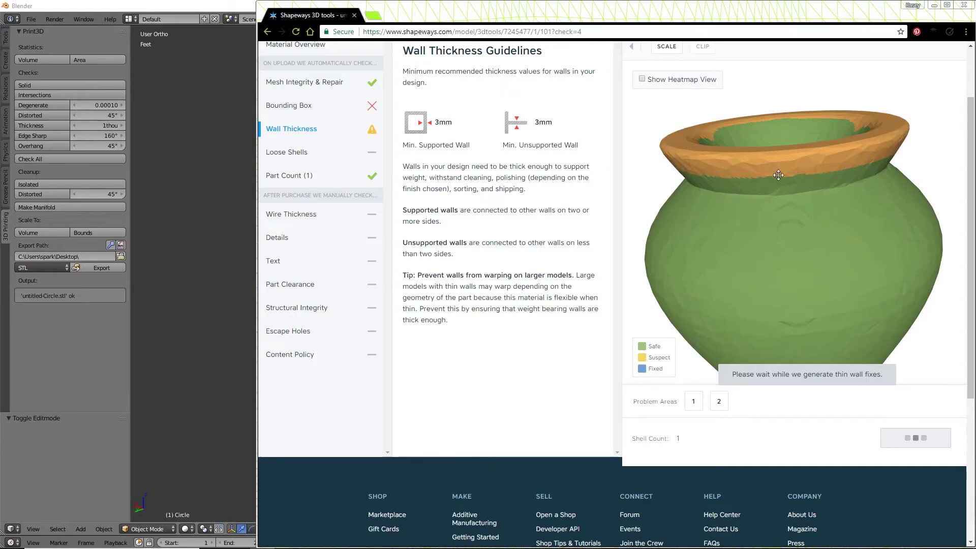
pyautogui.moveTo(778, 175); pyautogui.dragTo(828, 274)
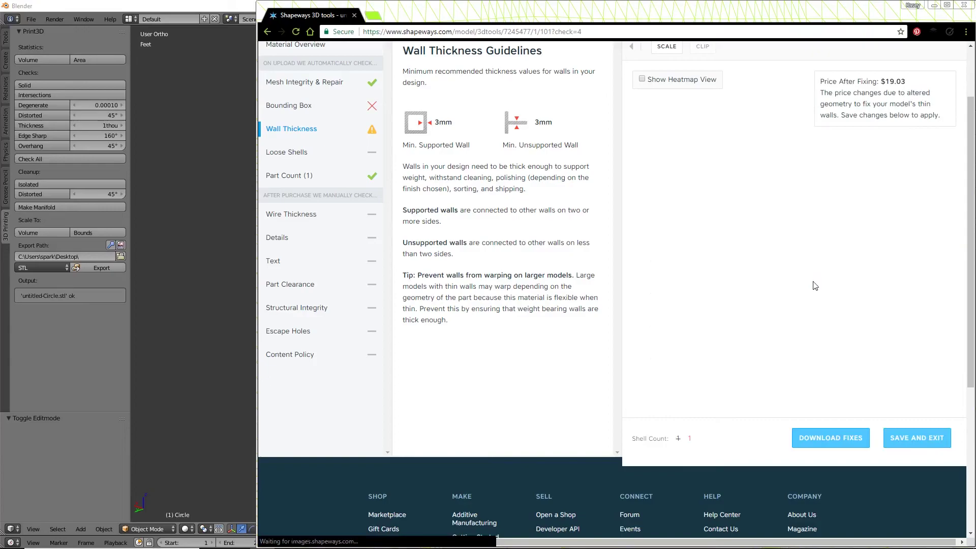
# Orbit and zoom the fixed model to inspect the blue thickened rim, neck and base
pyautogui.moveTo(813, 279); pyautogui.dragTo(792, 166)
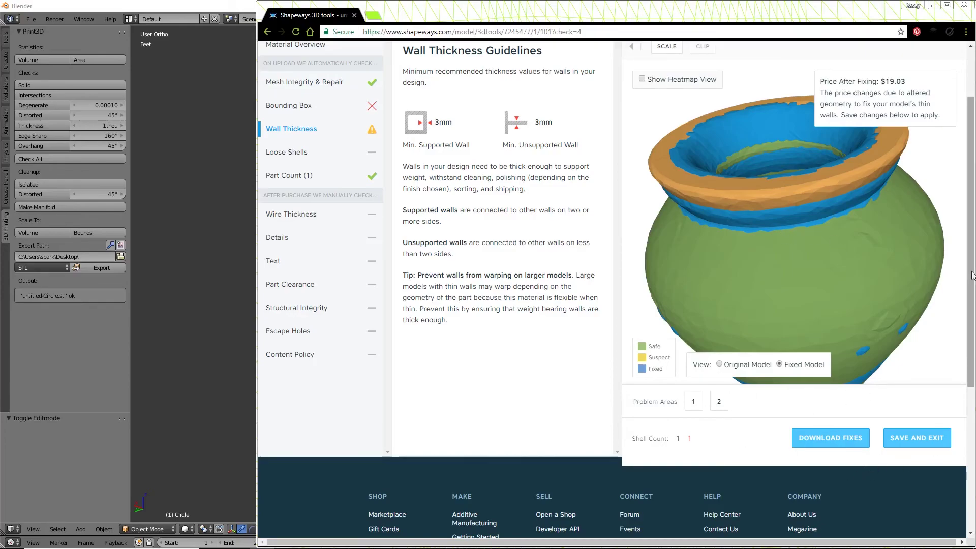
pyautogui.scroll(1, 974, 275)
pyautogui.scroll(1, 974, 275)
pyautogui.scroll(-1, 974, 276)
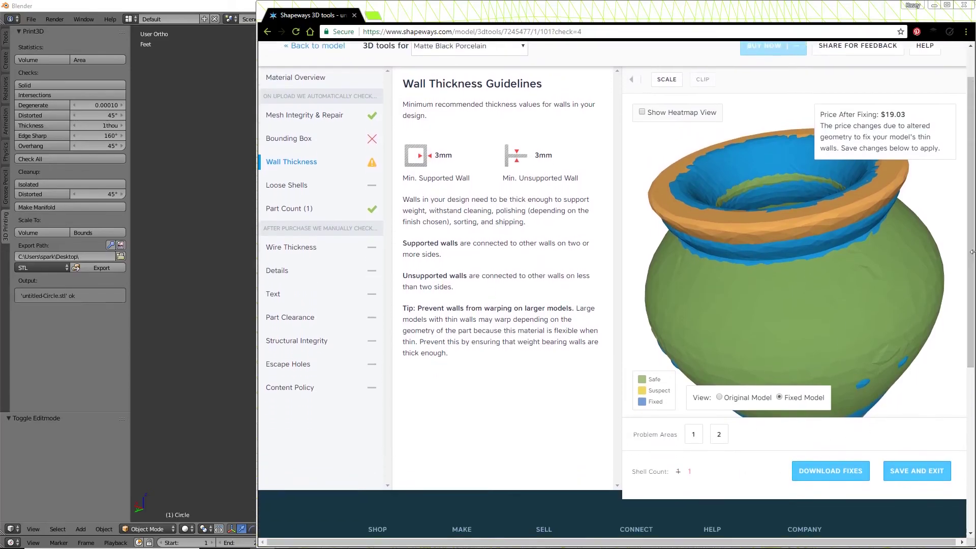